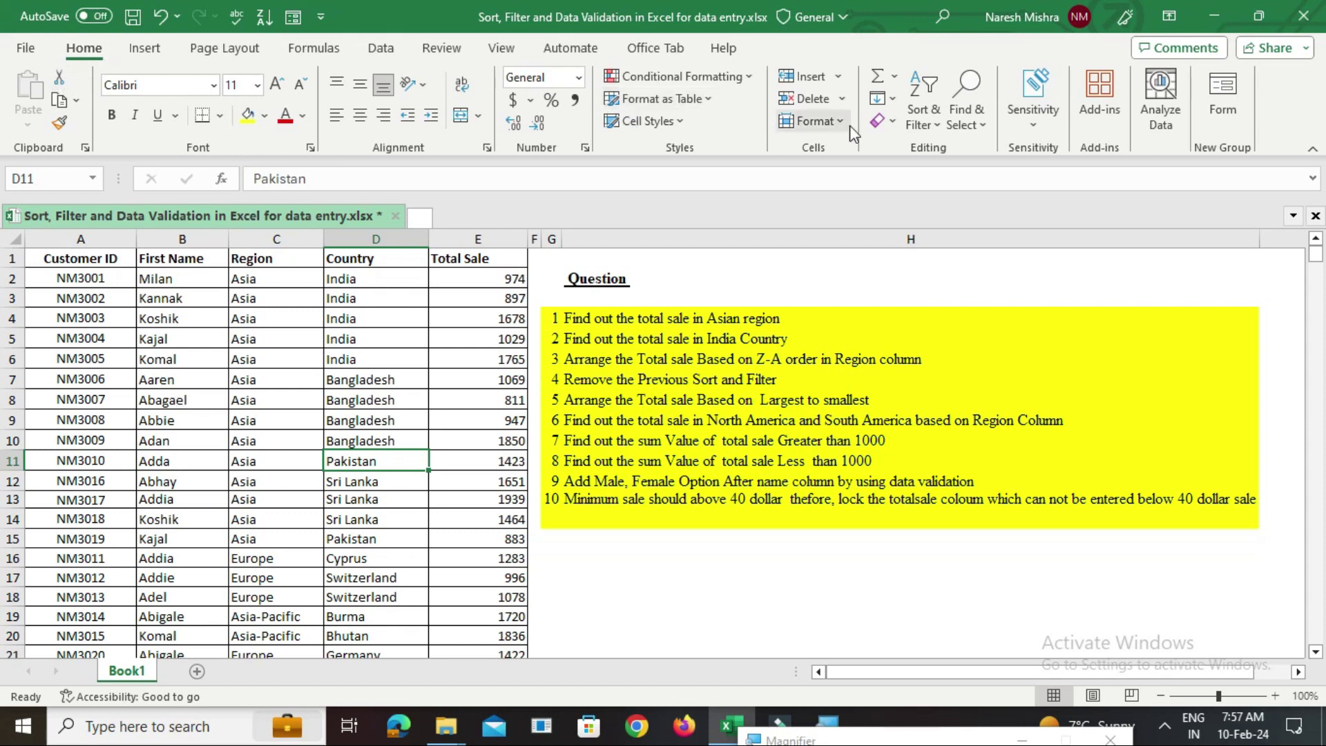
Turn on filtering for the customer sales table and filter the Region column to show only Asia
click(931, 122)
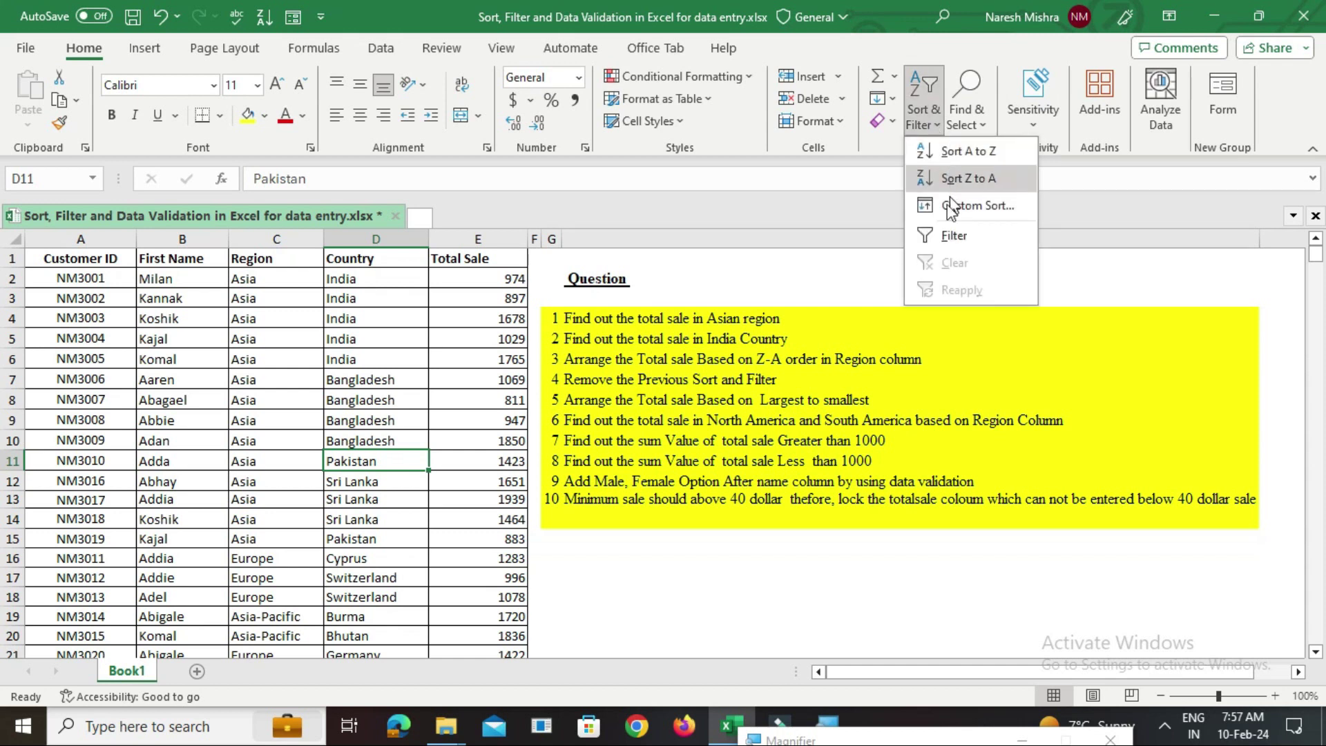
click(941, 238)
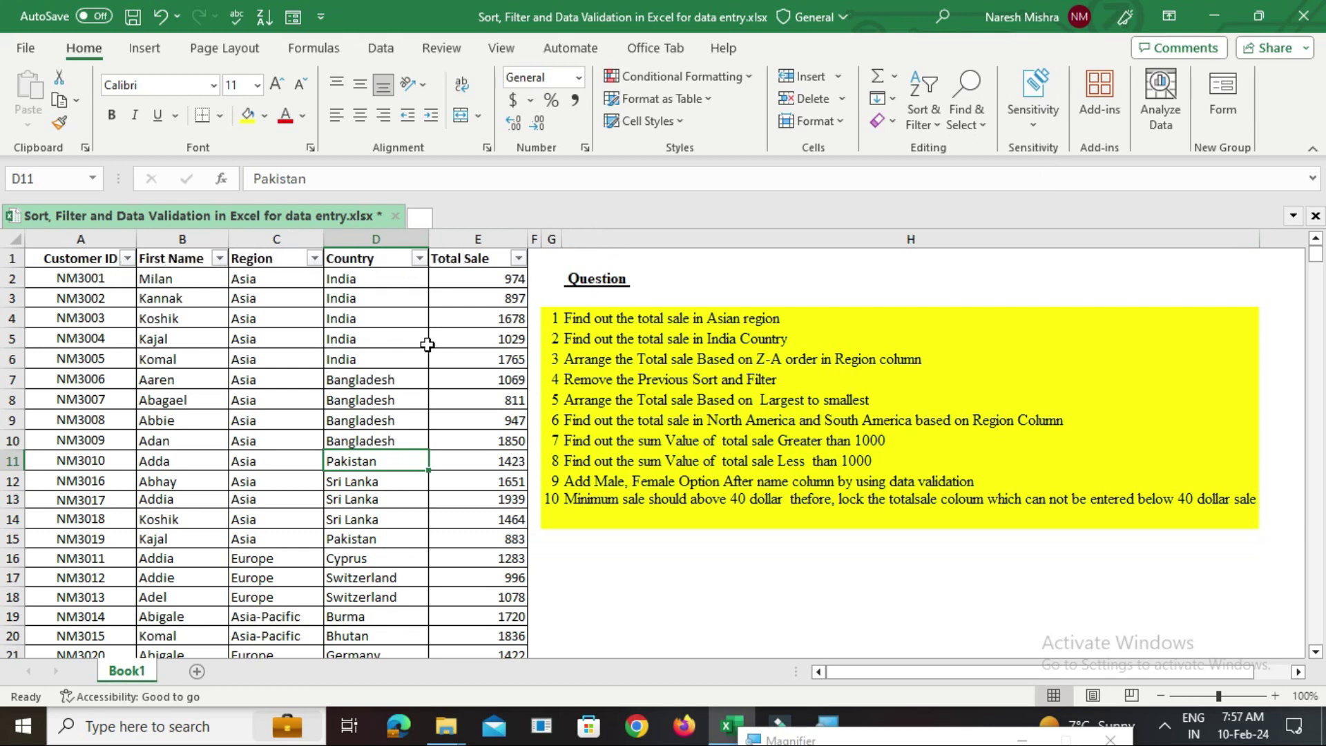
click(315, 260)
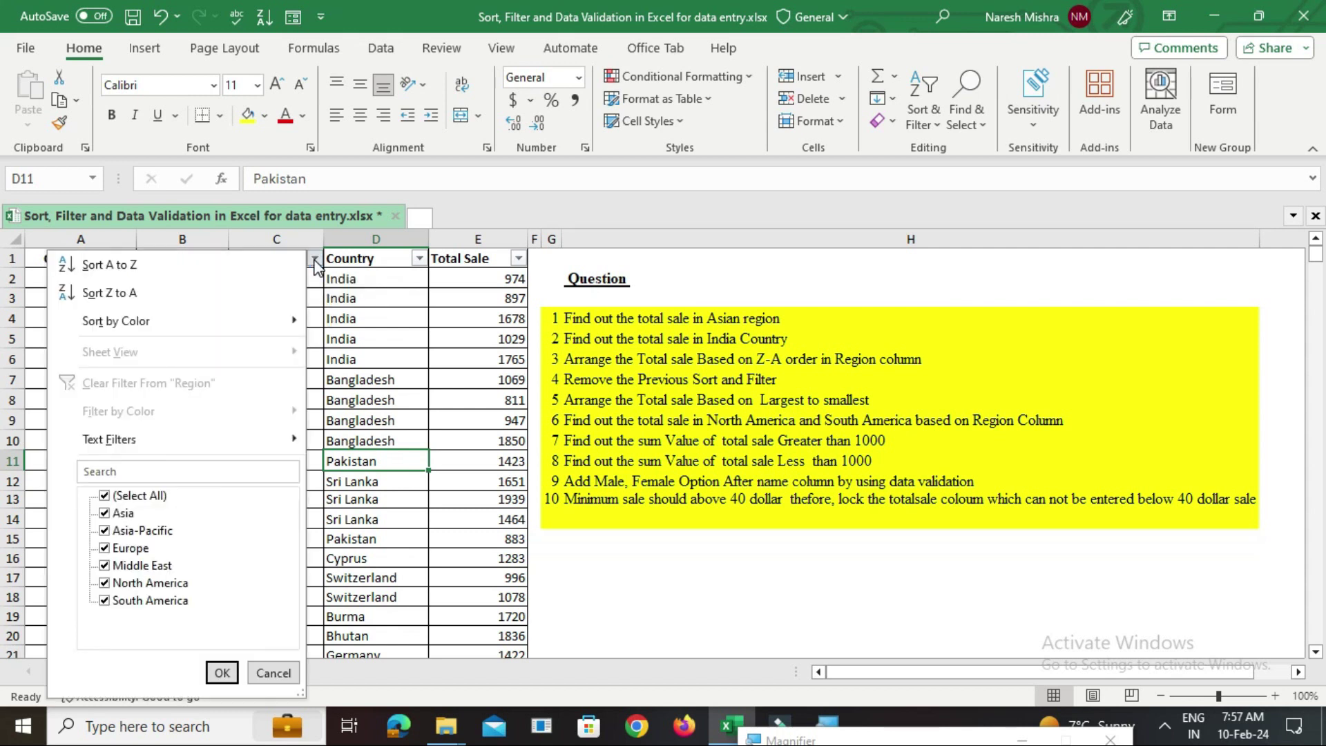
click(314, 261)
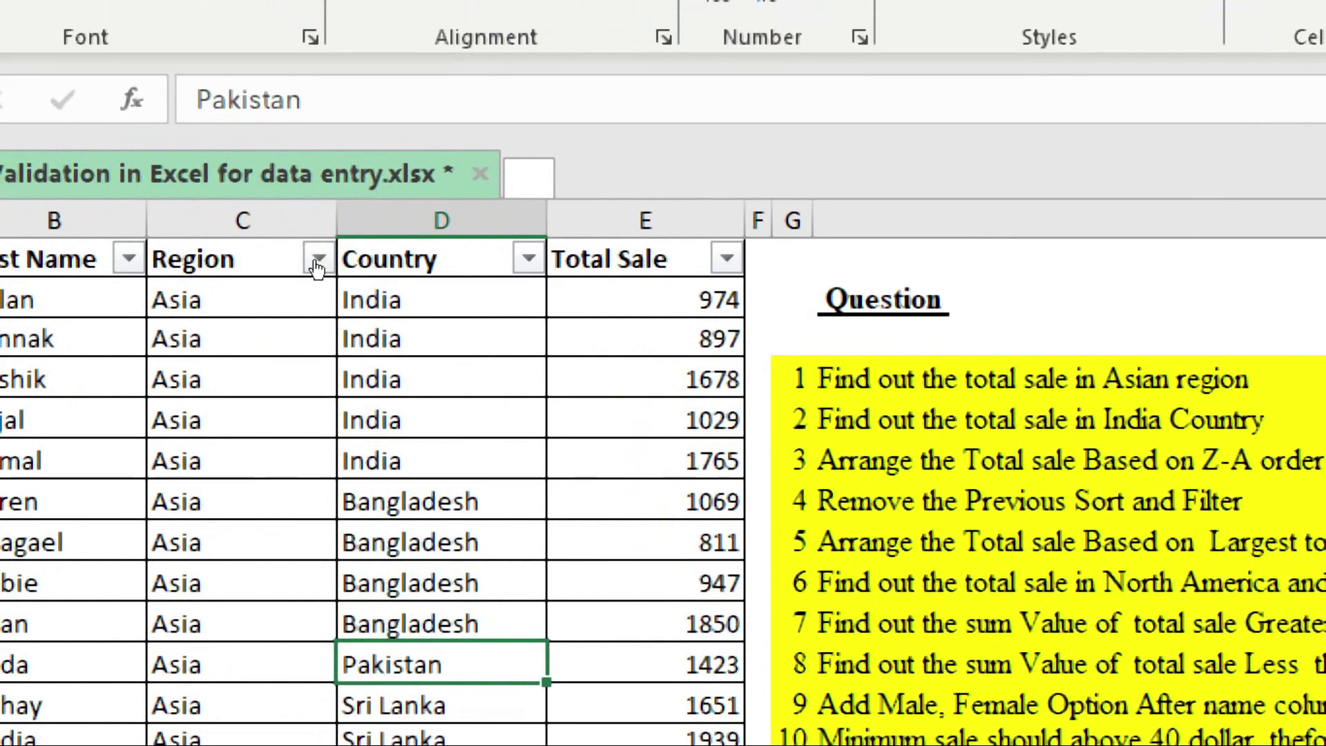
click(317, 265)
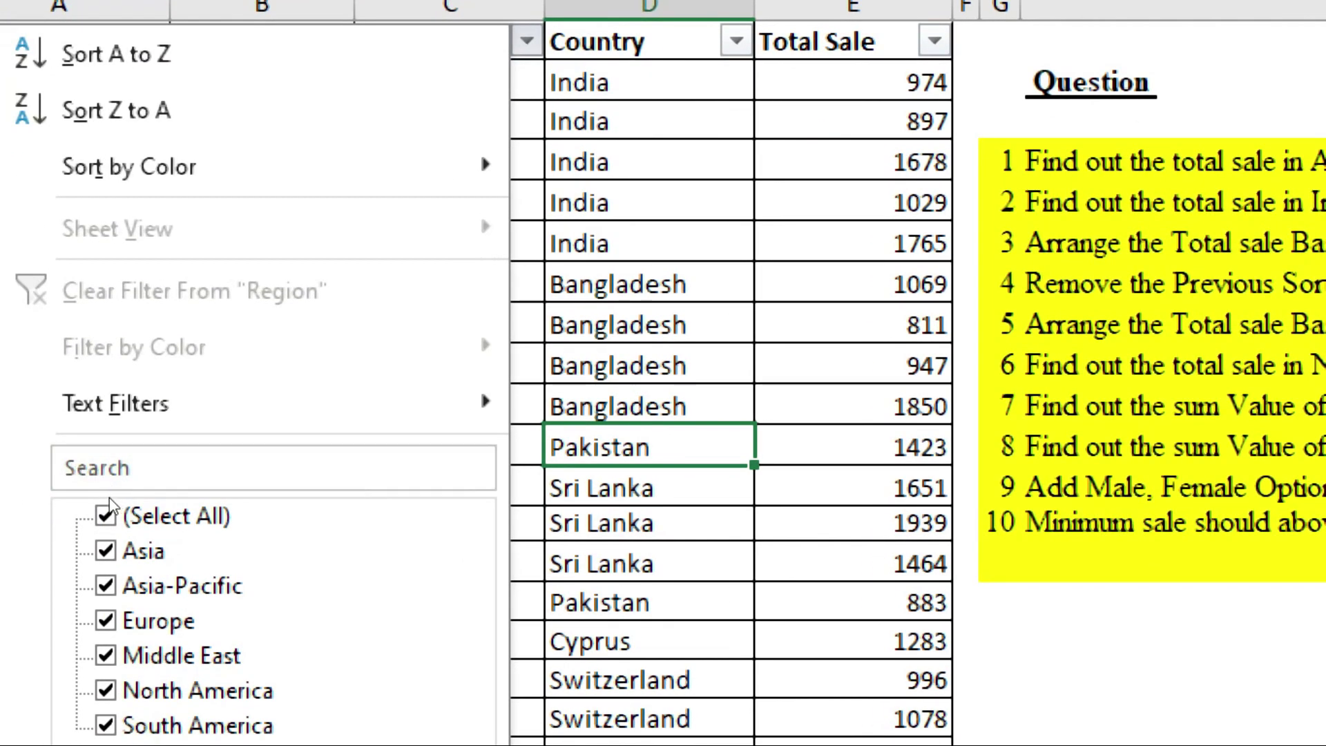
click(106, 514)
click(105, 550)
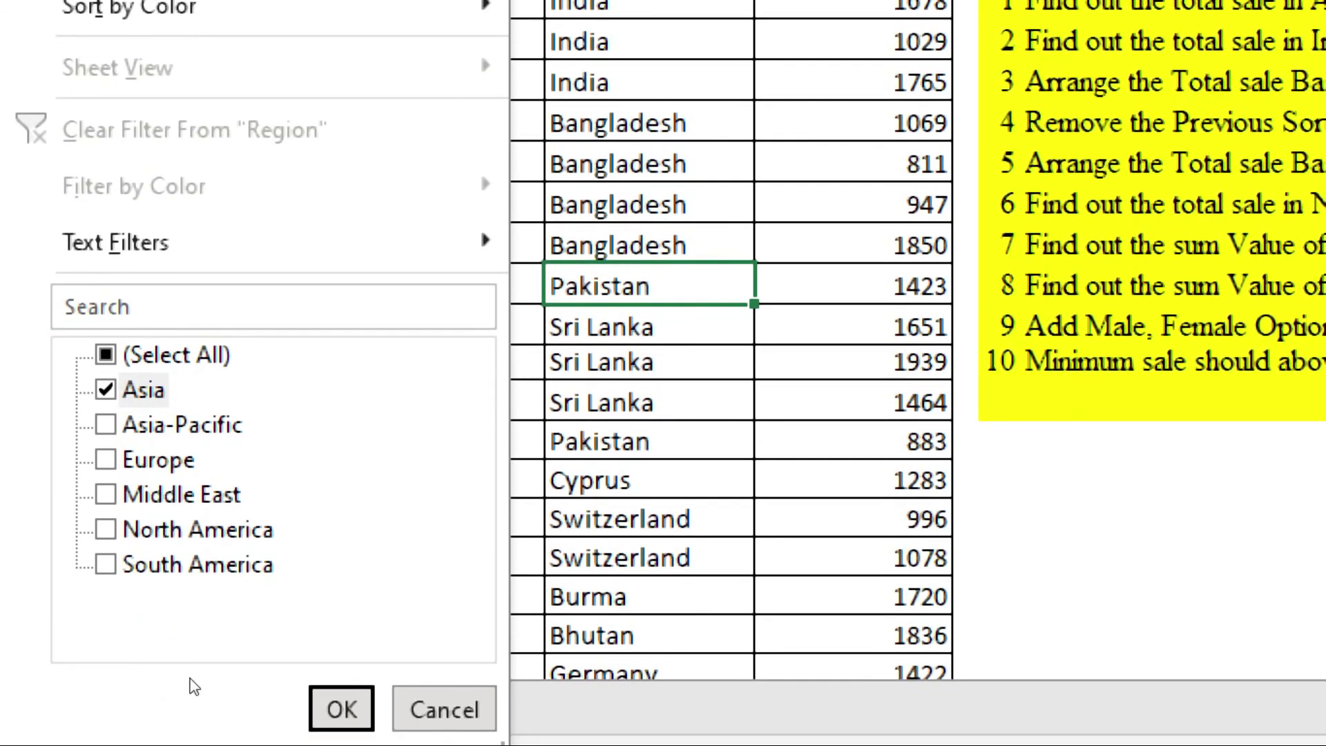
key(Return)
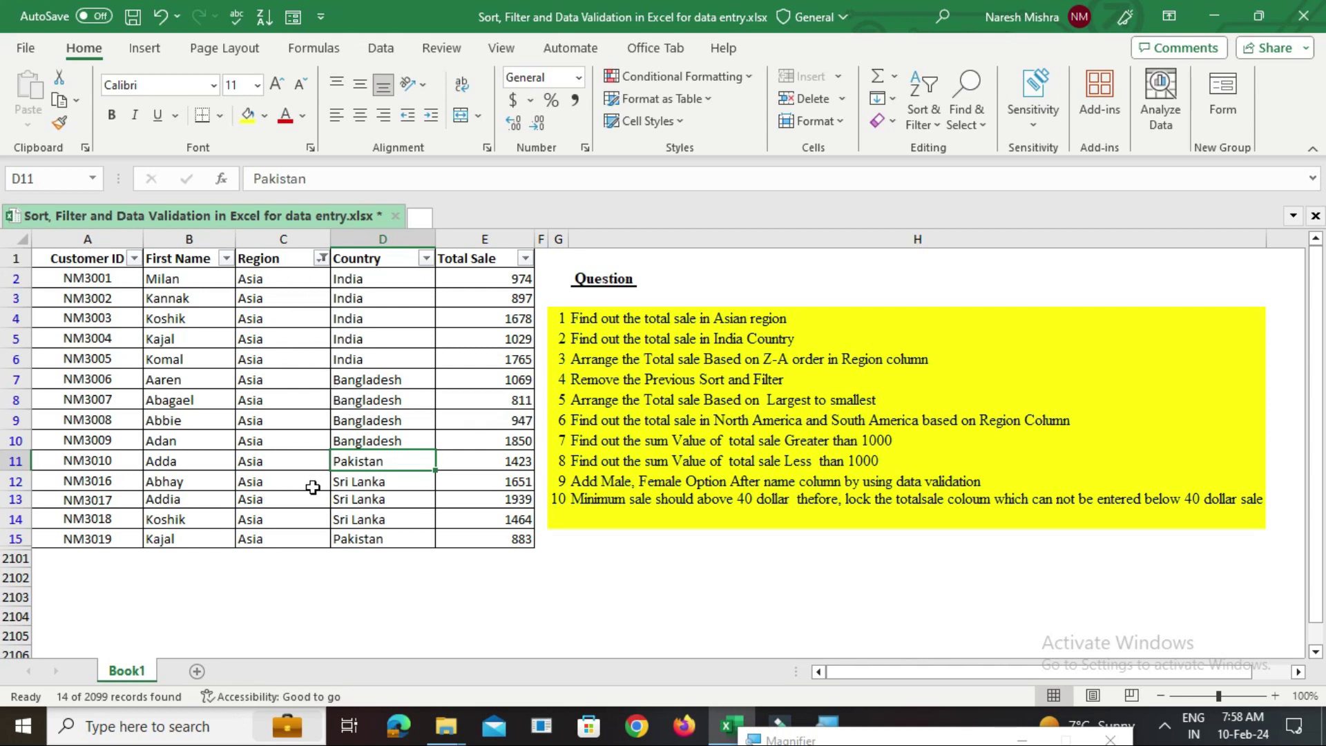
Select all Total Sale values of the filtered Asia rows, starting from E2, to check their sum
double_click(494, 280)
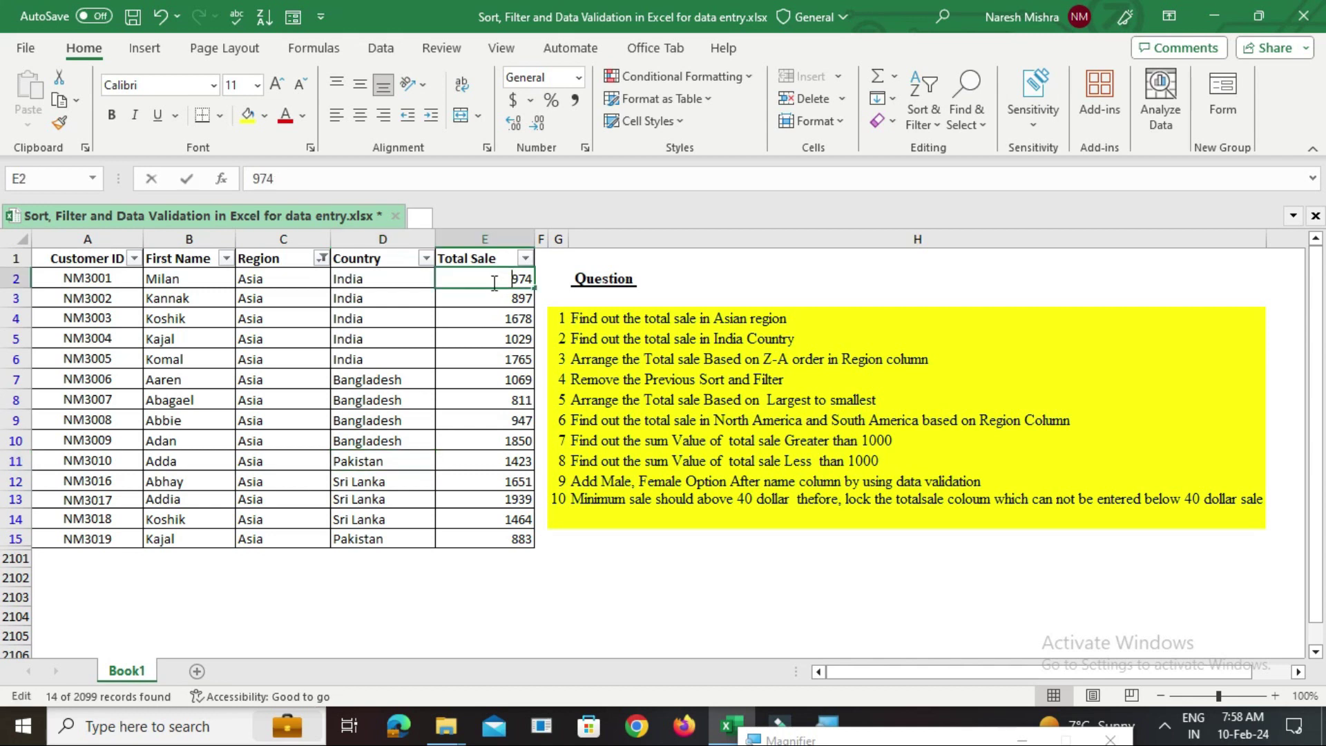
key(shift+End)
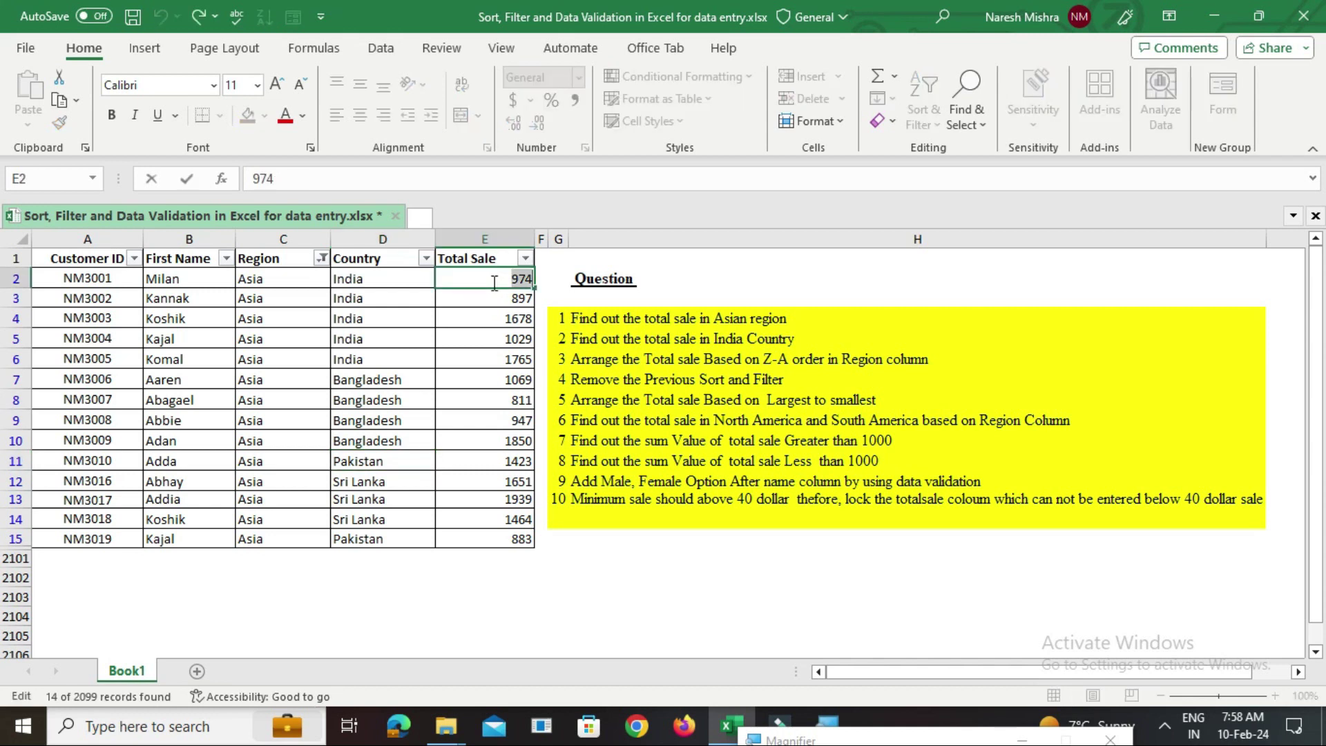
key(Escape)
key(ctrl+shift+Down)
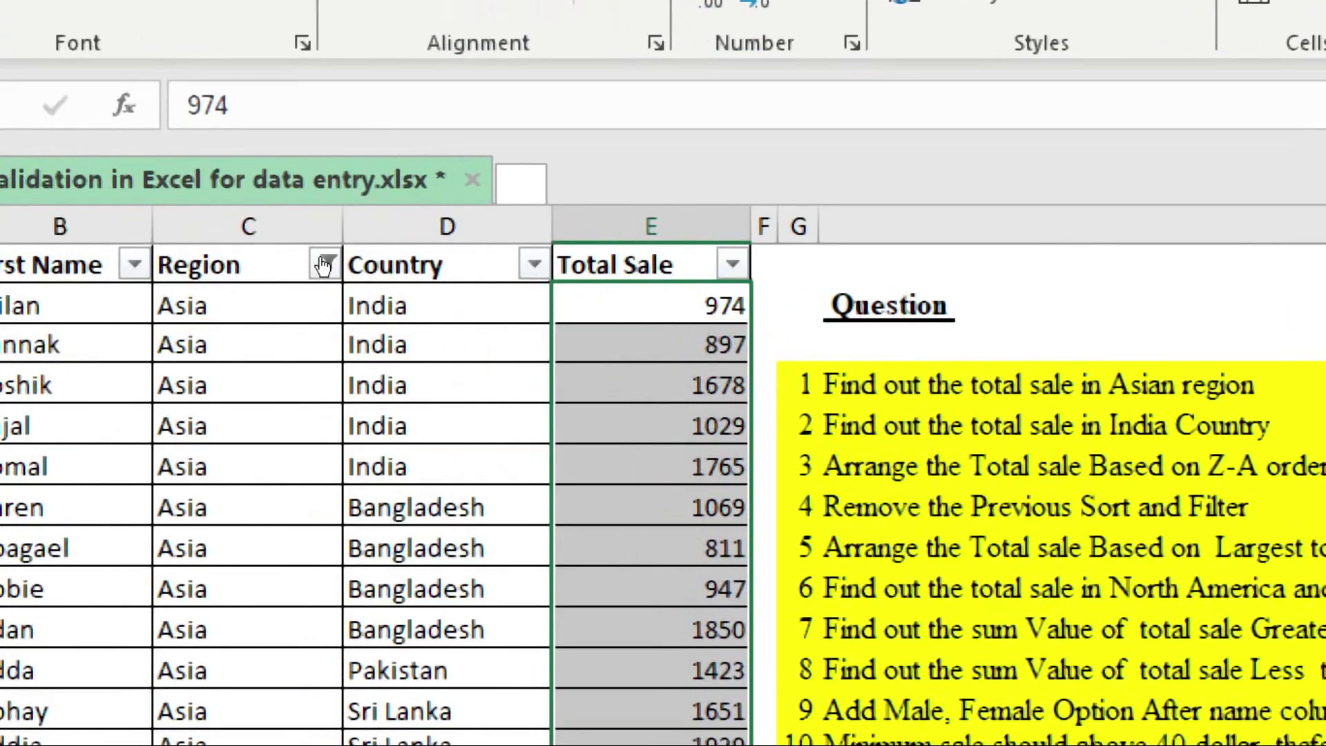
Clear the filter from the Region column and filter the Country column to show only India
click(322, 259)
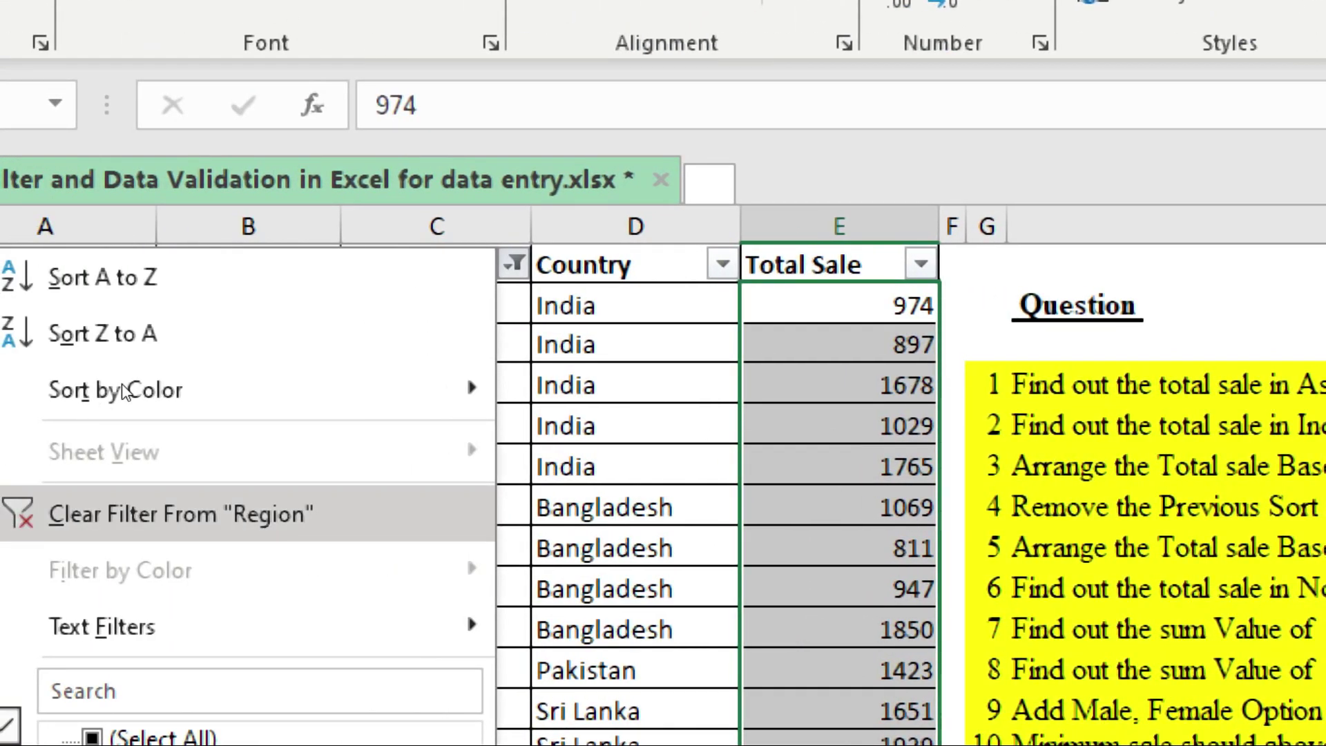
click(155, 514)
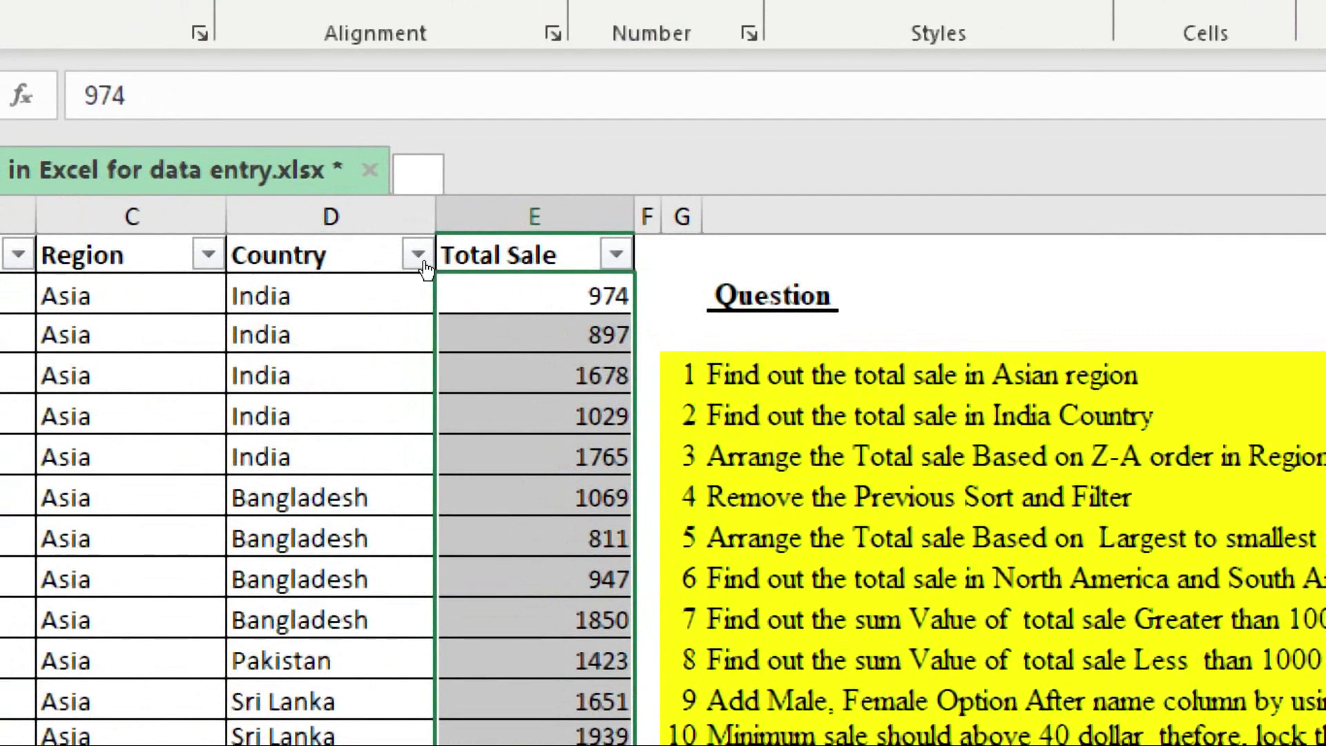
click(419, 259)
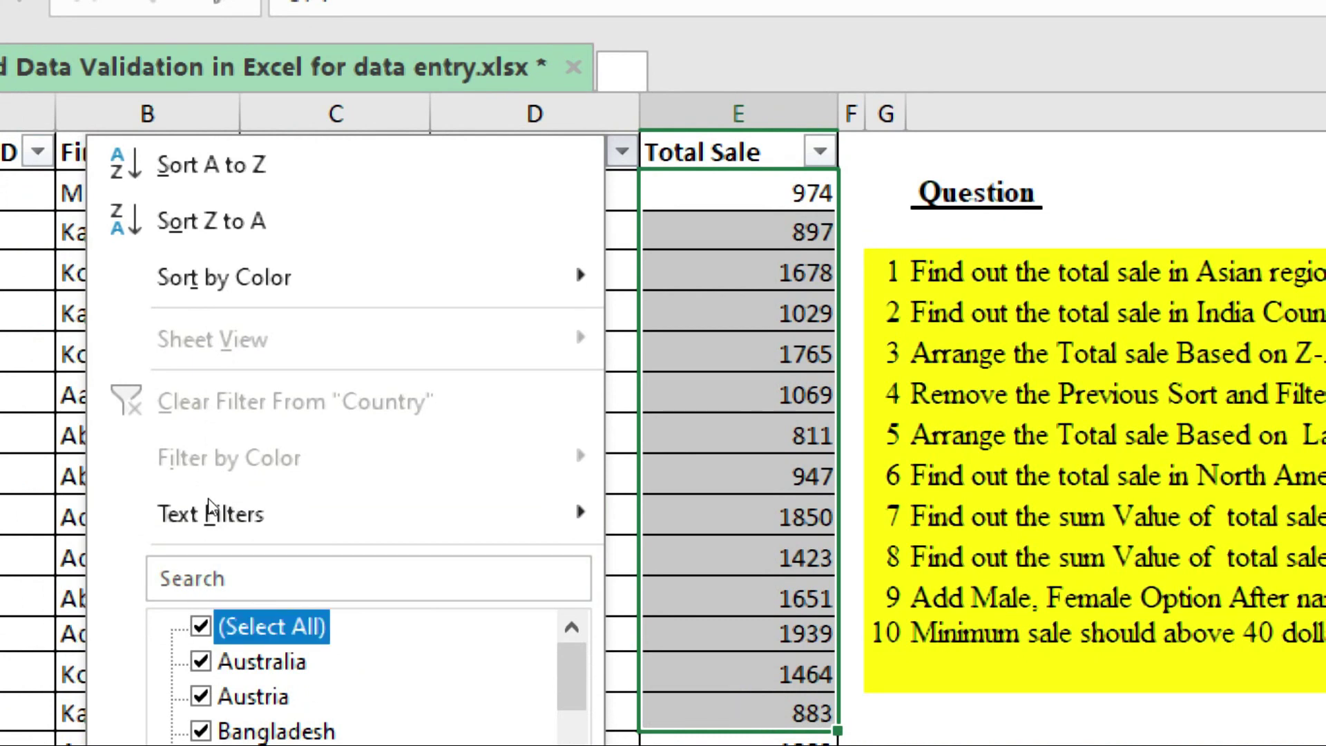
click(201, 627)
scroll(394, 552, down, 3)
scroll(394, 552, down, 2)
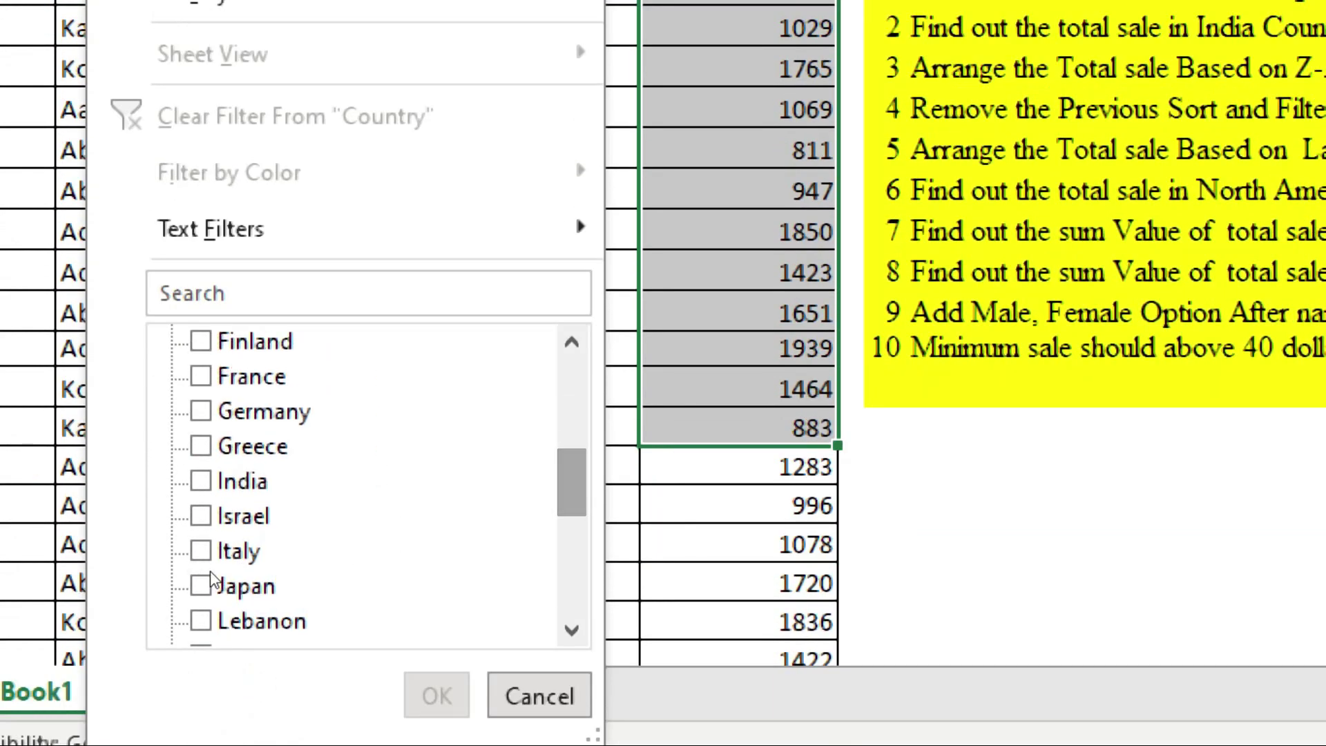
click(200, 482)
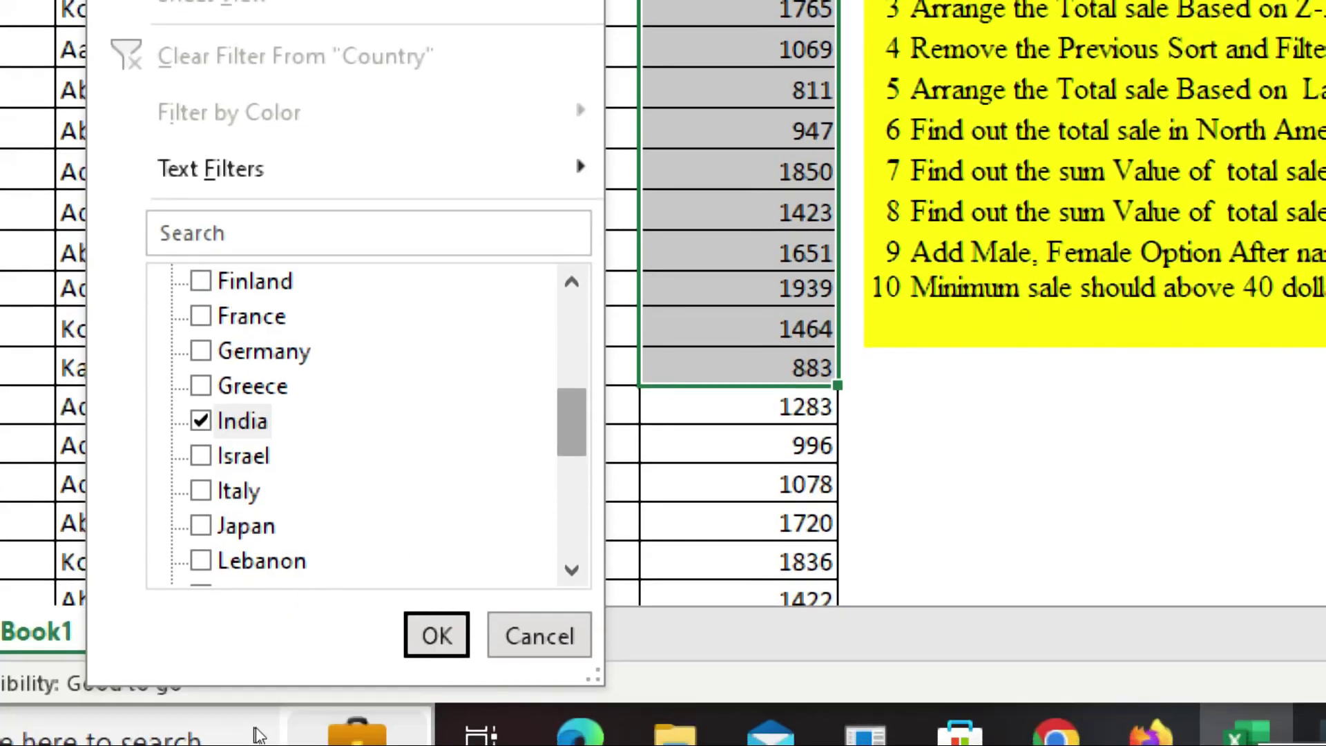
key(Return)
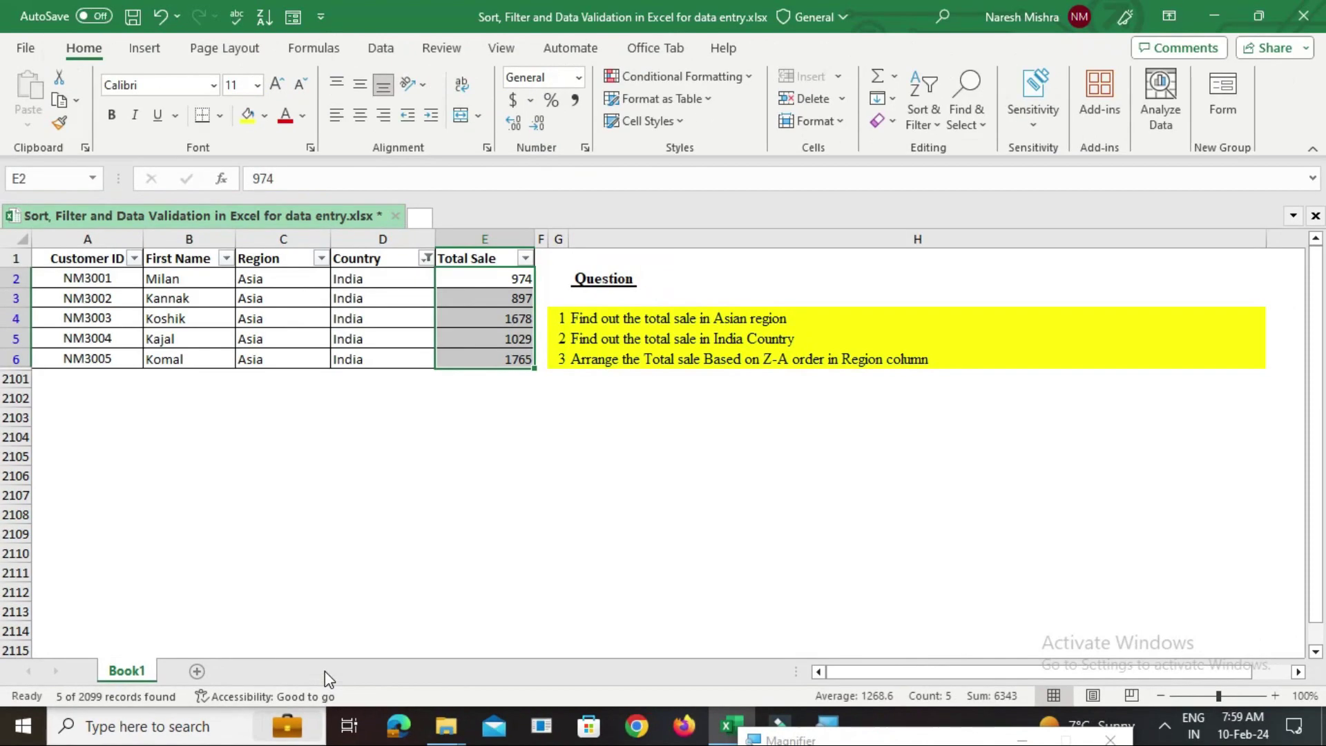
Select the Total Sale values of the filtered India rows to check their sum
click(472, 280)
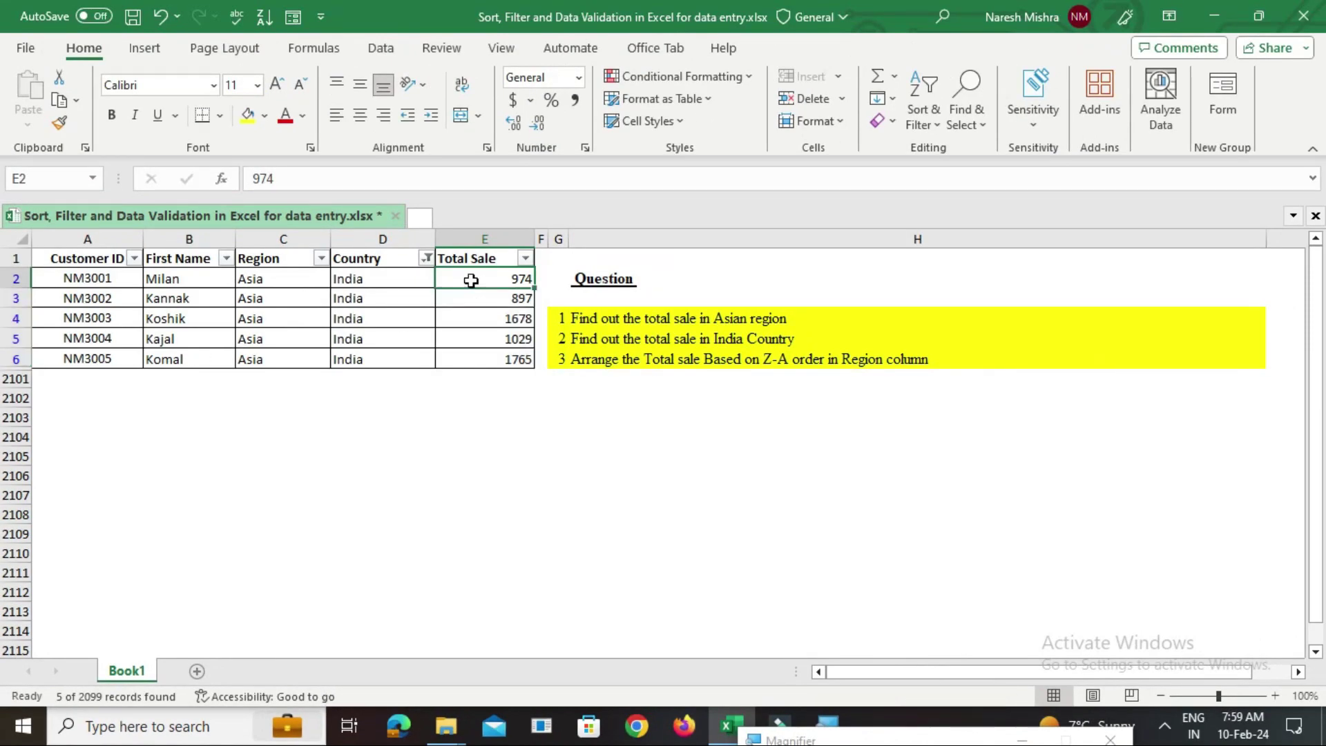
key(ctrl+shift+Down)
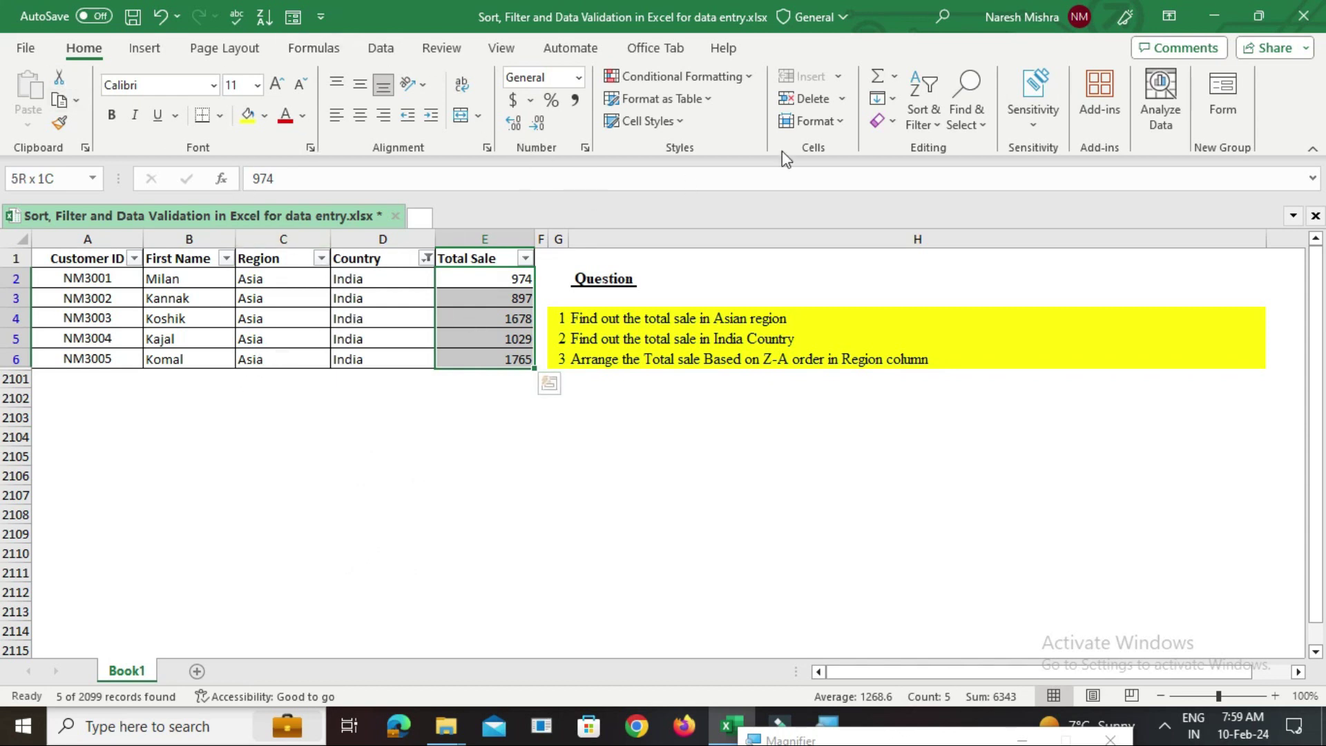
Clear the Country filter and sort the table by the Region column in Z to A order
click(919, 126)
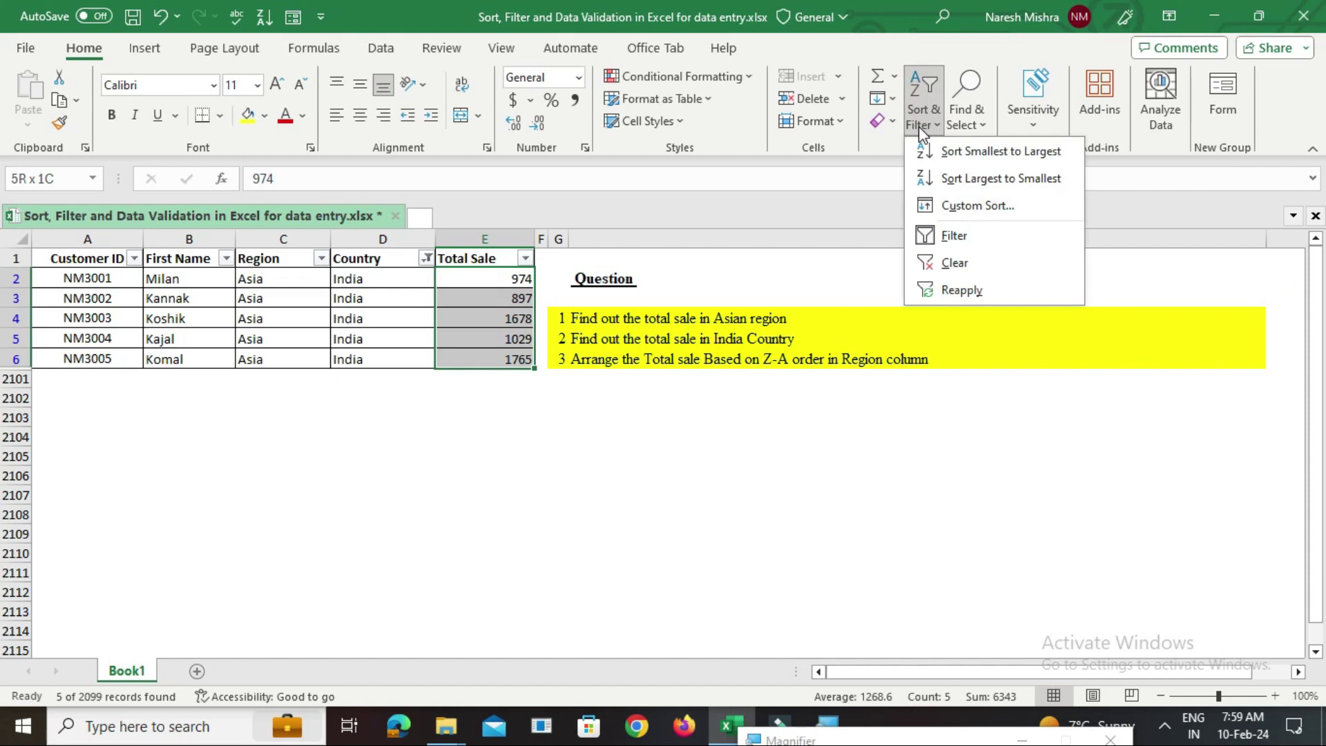
click(969, 264)
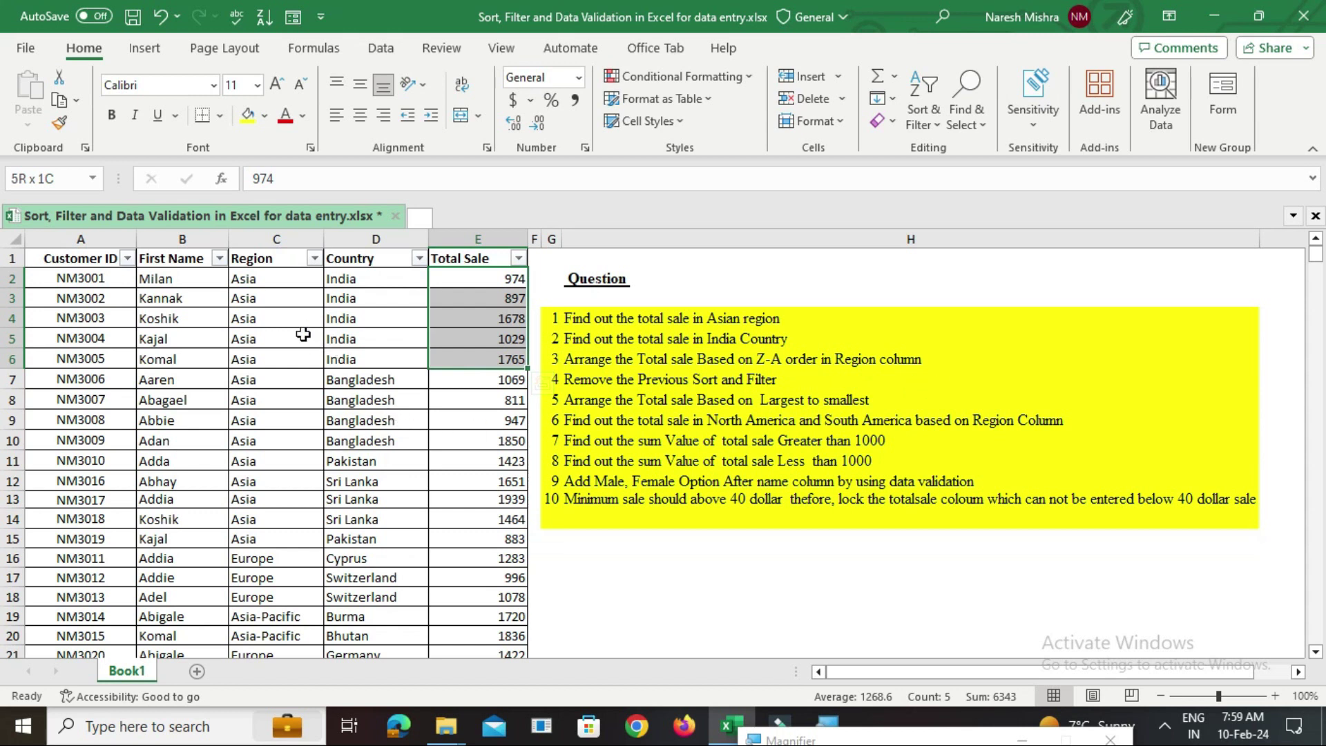
click(316, 260)
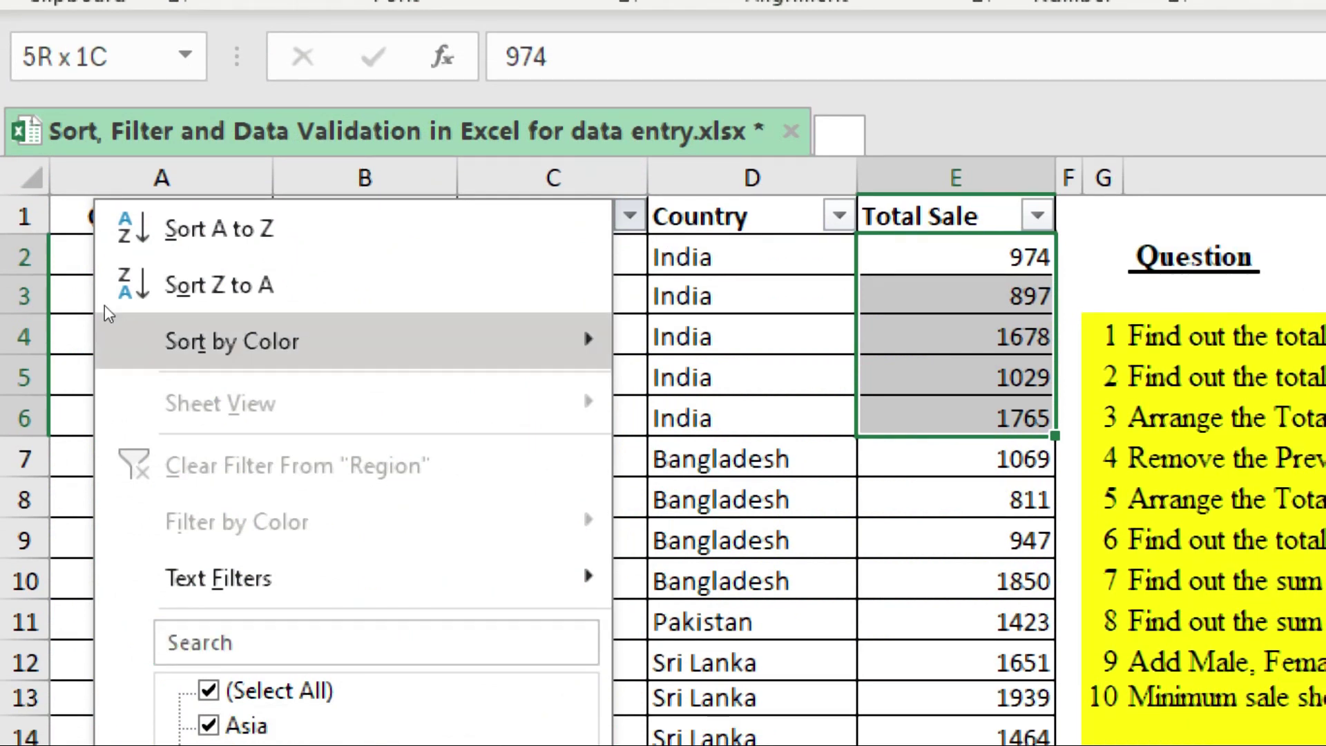
click(101, 297)
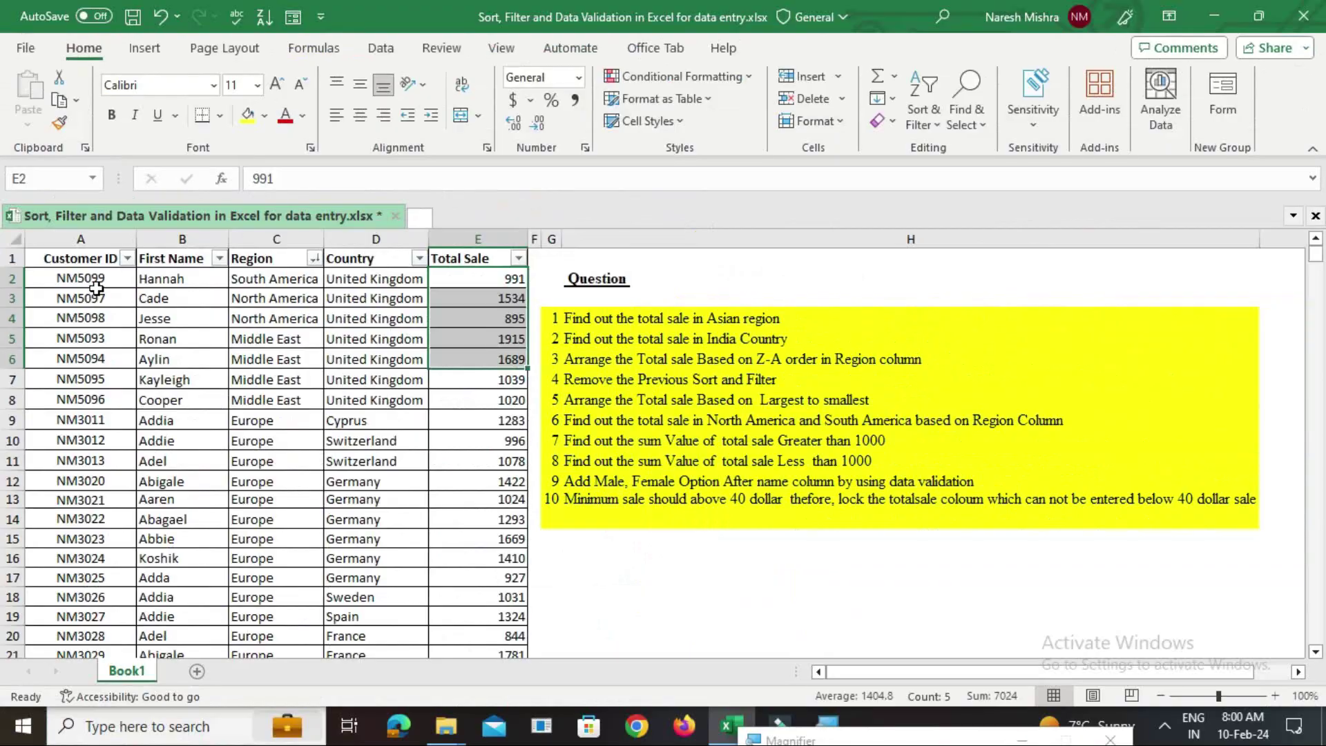
Select the whole table, try to clear its sorting, and undo the Z to A sort on Region
click(270, 463)
key(ctrl+a)
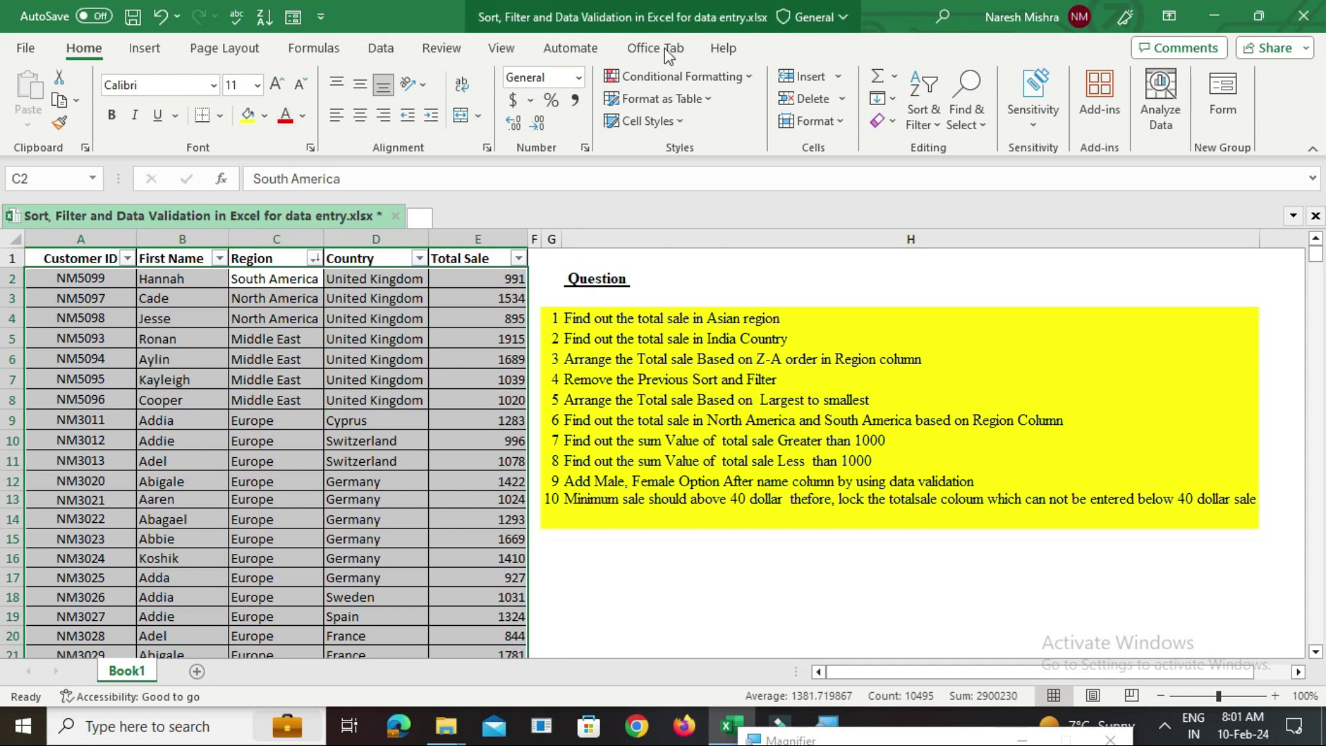
click(926, 114)
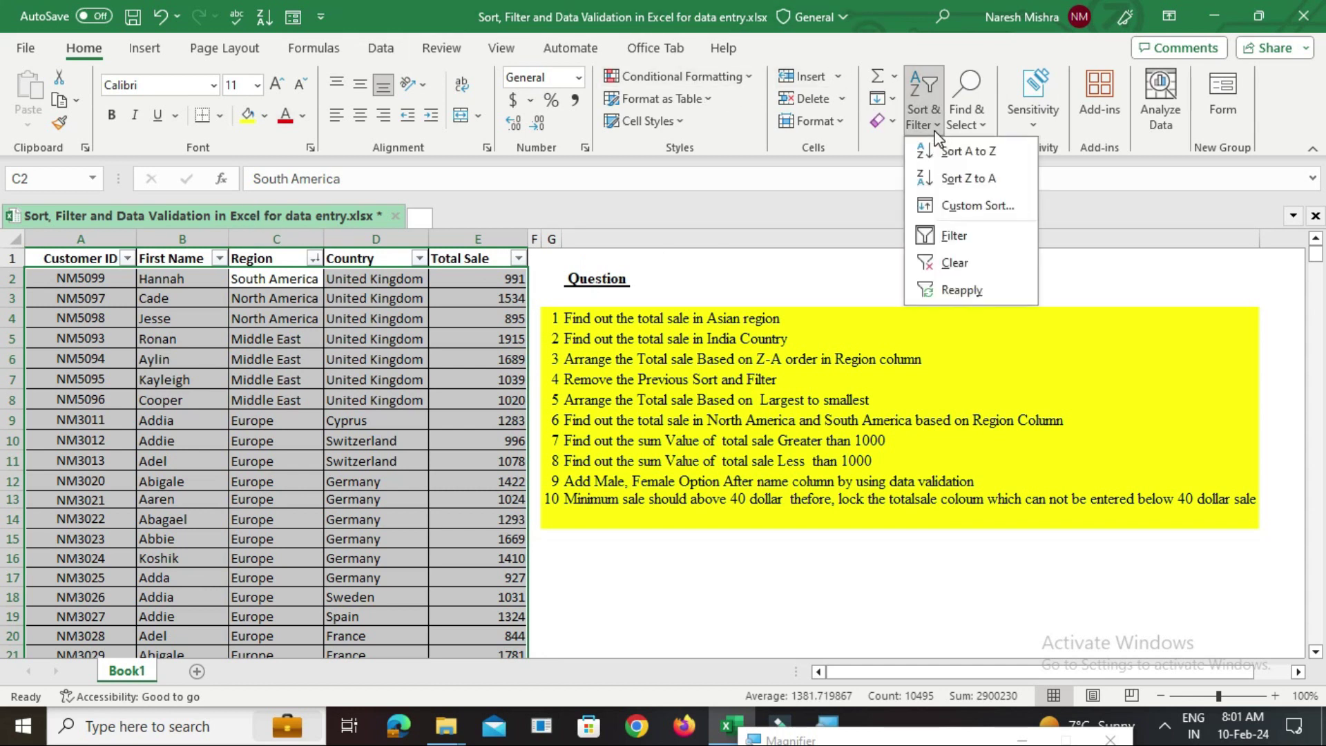
click(957, 257)
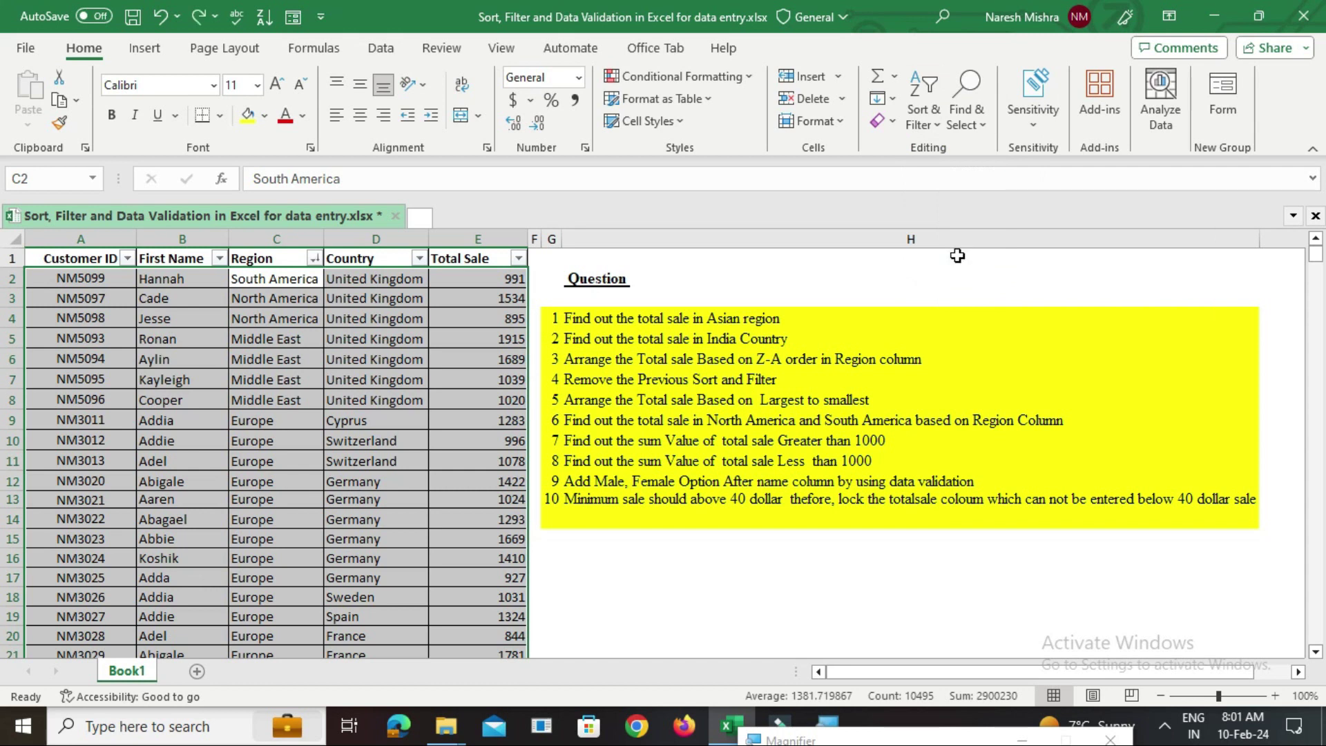
key(ctrl+z)
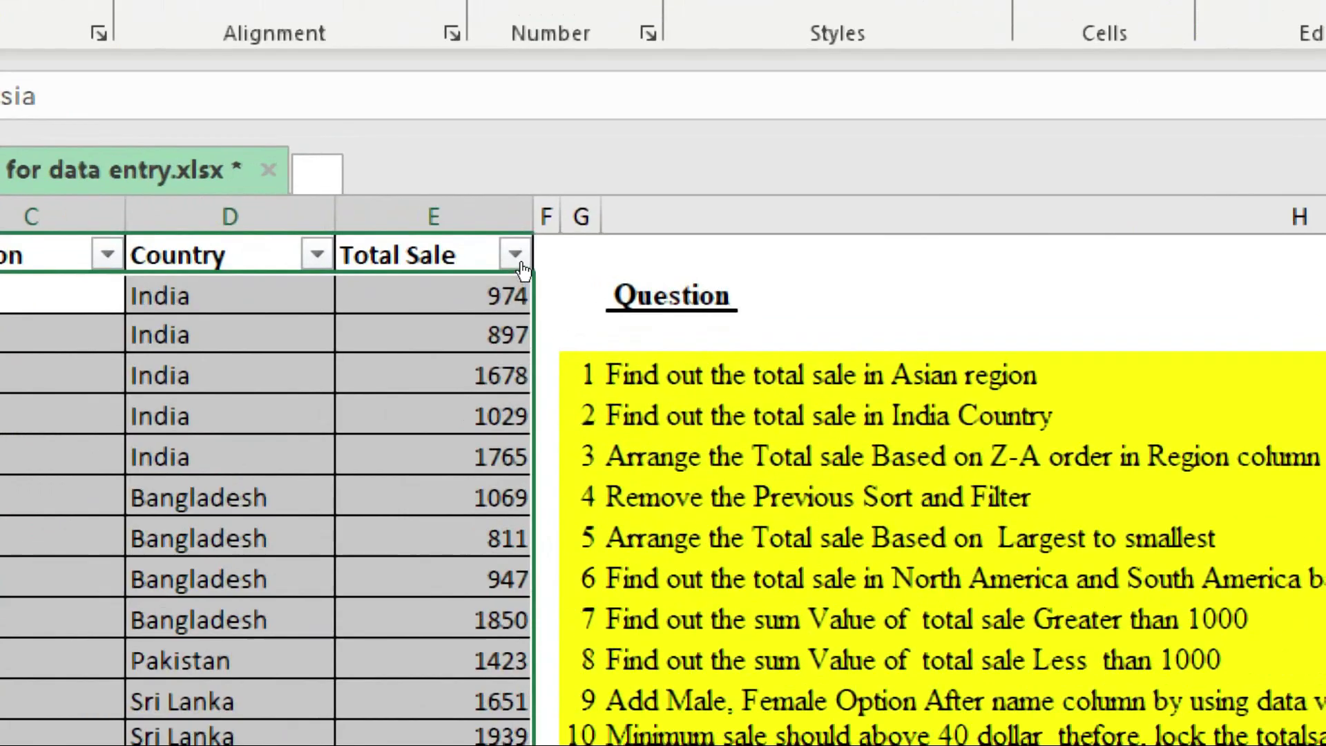
Sort the table by Total Sale from largest to smallest and undo that sort
click(518, 258)
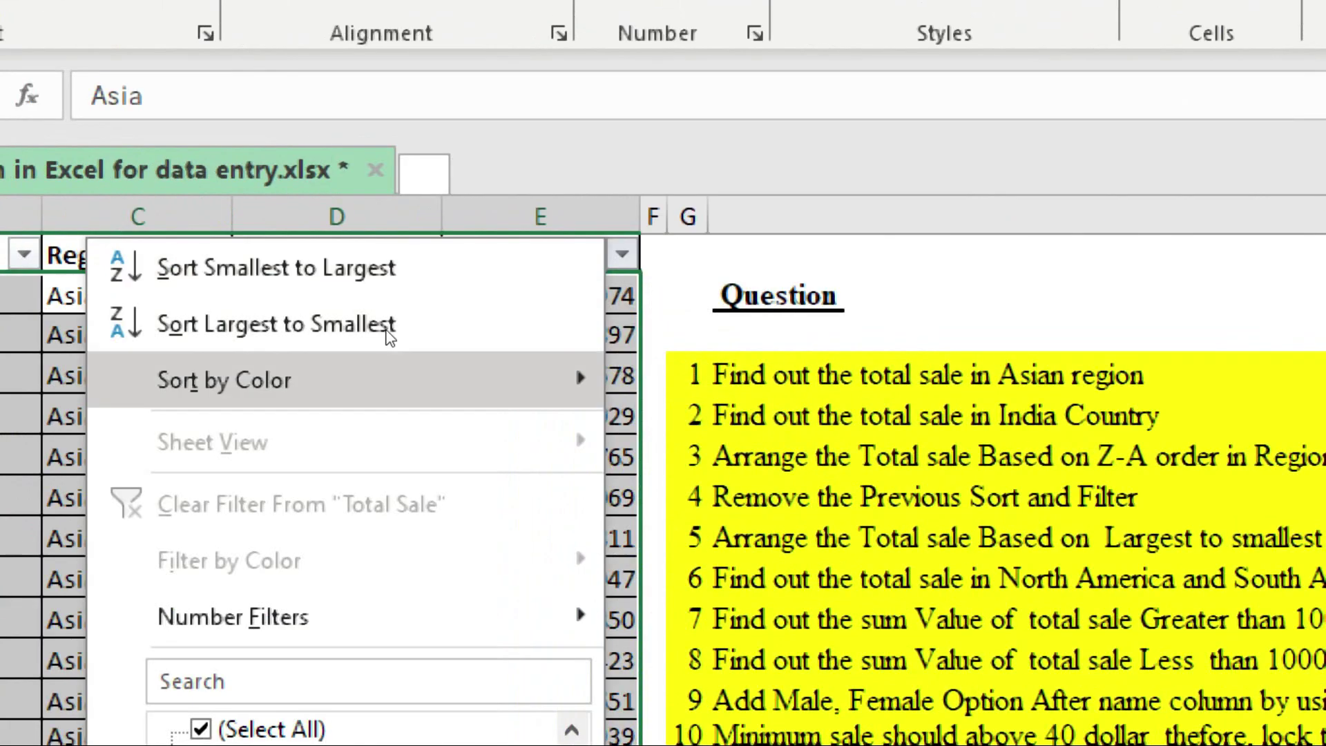
click(326, 299)
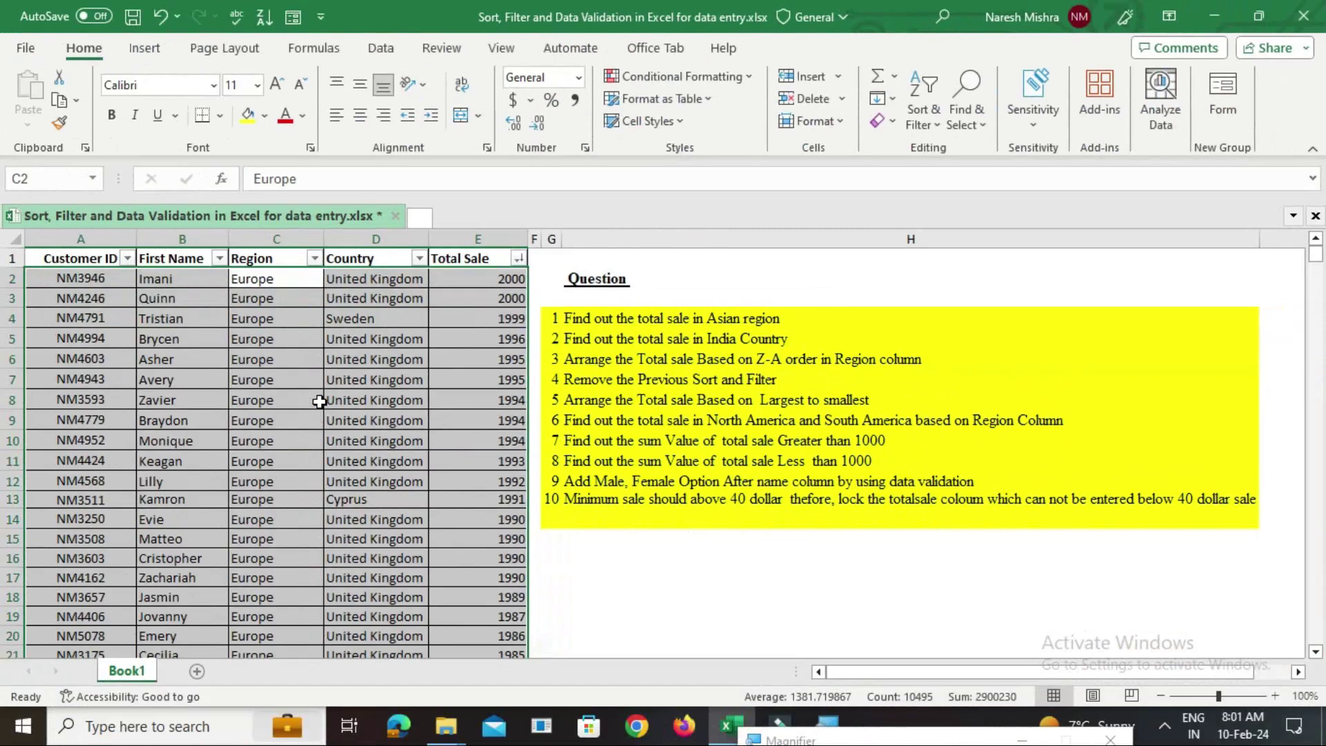
key(ctrl+z)
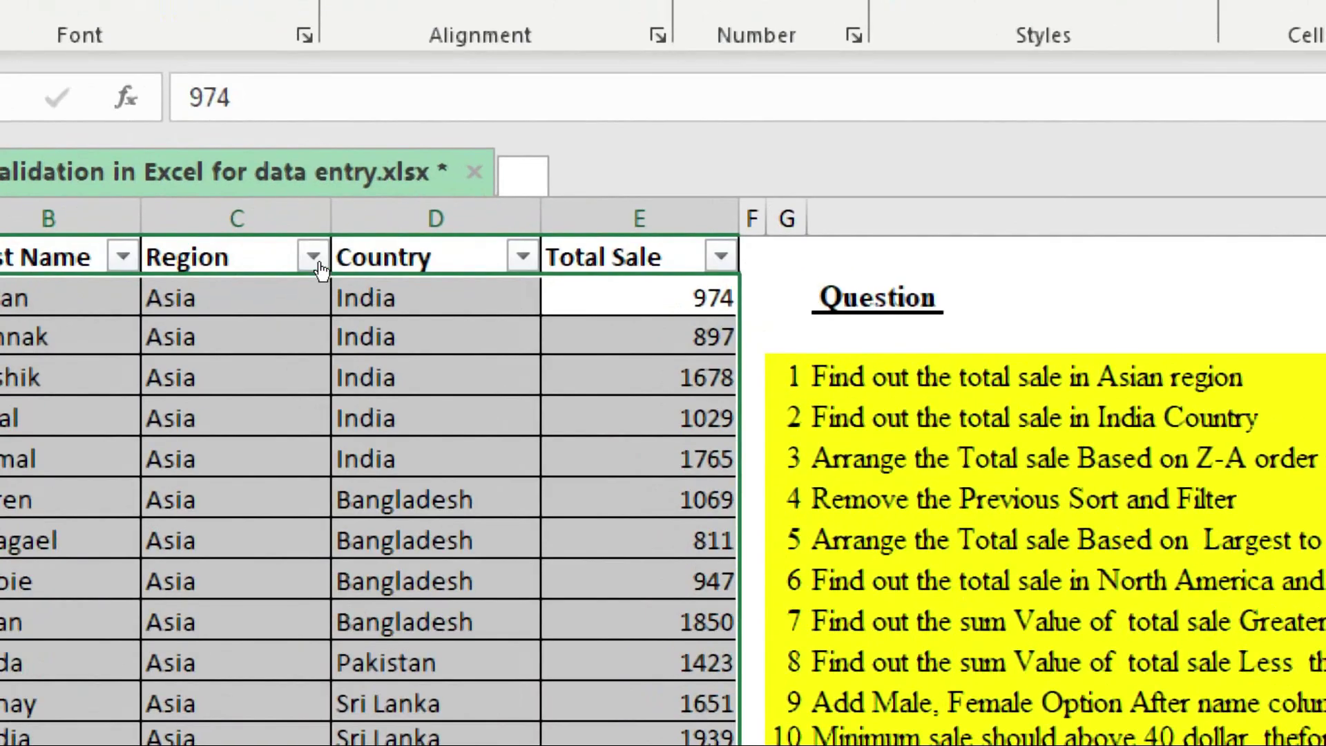
Filter the Region column to show only North America and South America, and undo that filter
click(315, 259)
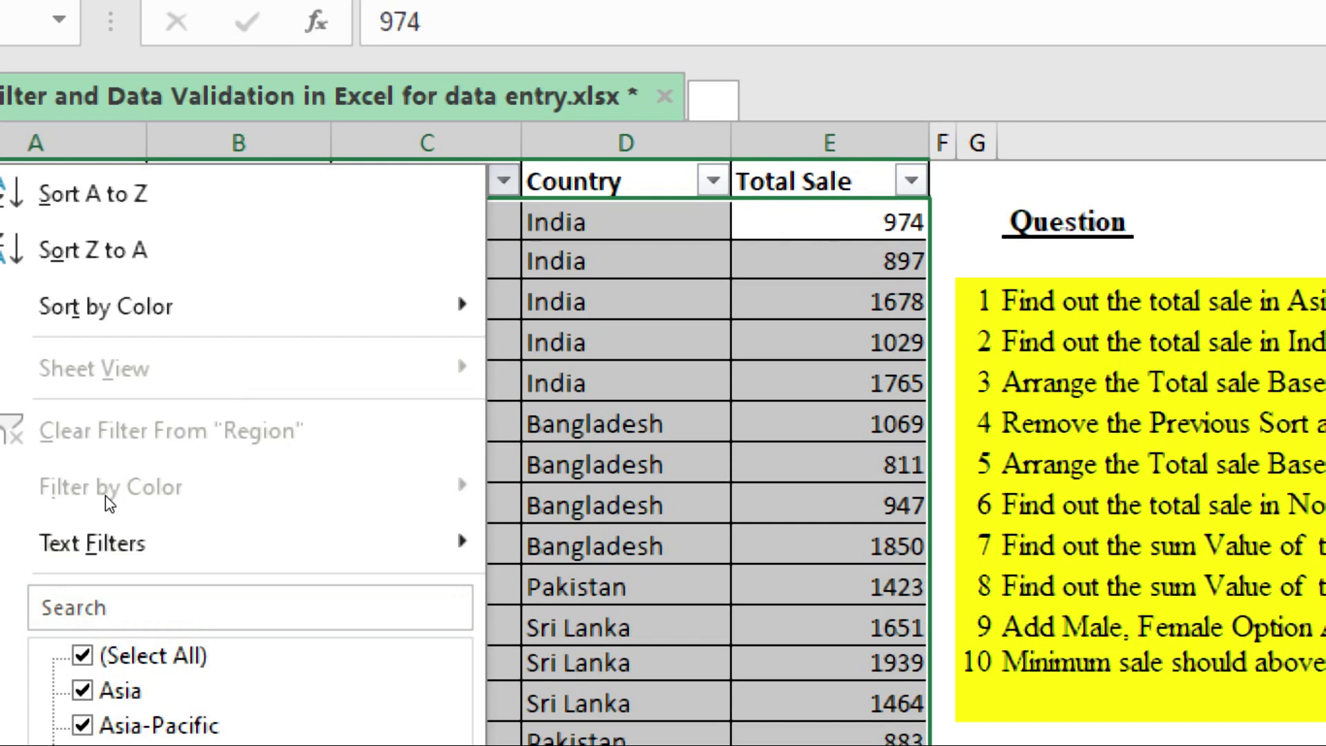
click(82, 655)
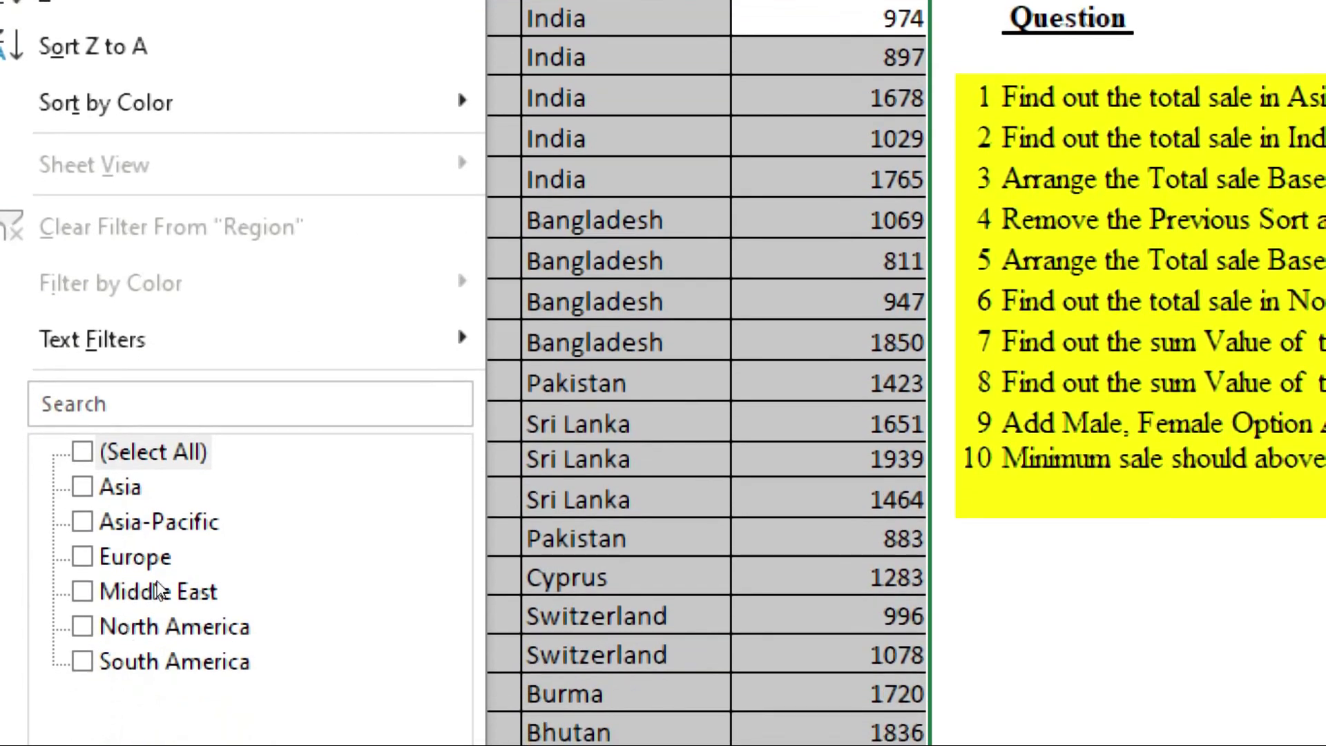
key(Down)
key(Down)
key(Down)
key(Down)
key(Down)
key(space)
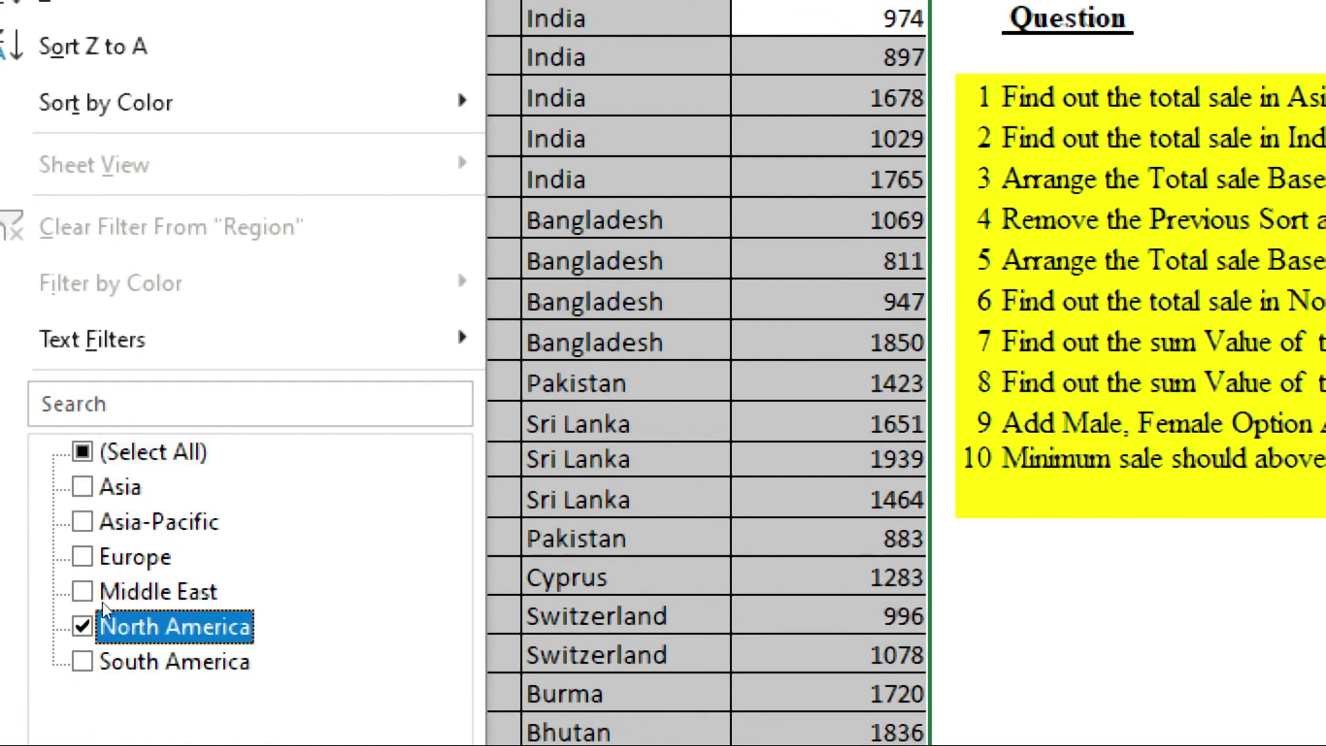
key(Down)
key(space)
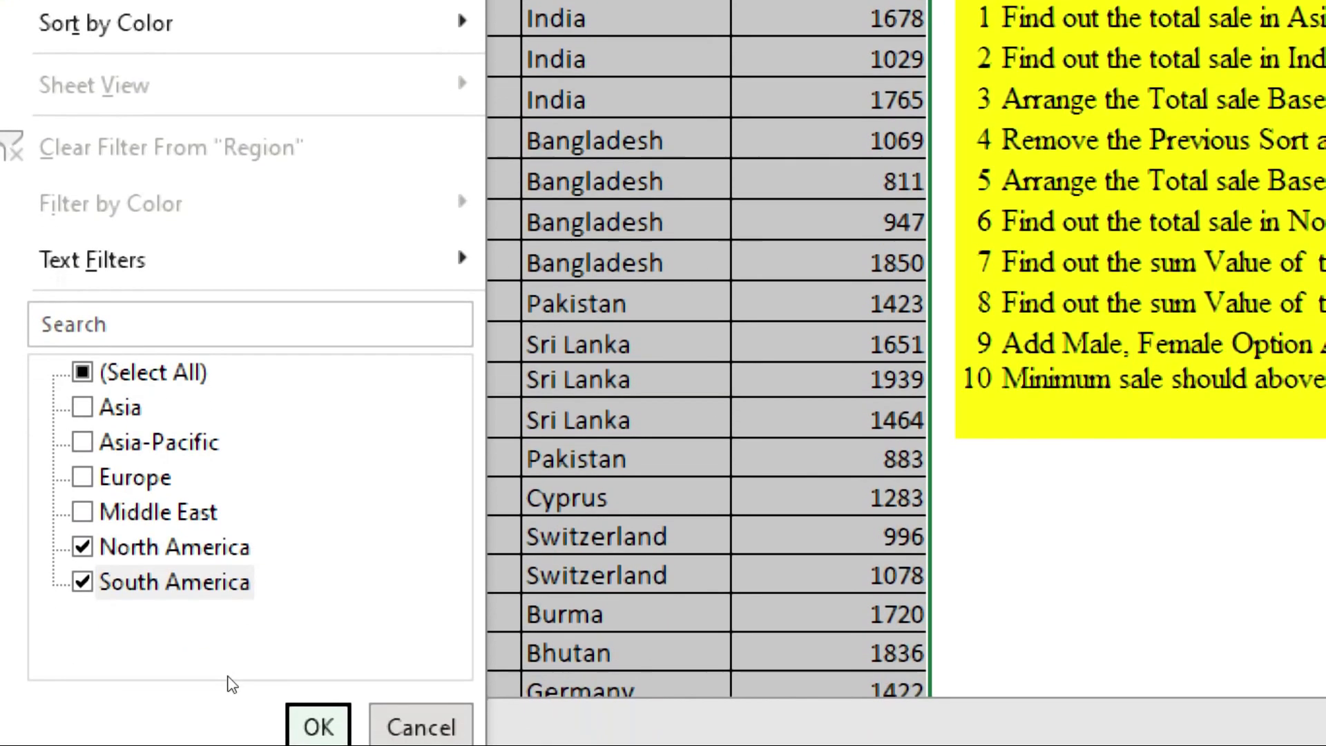
key(Return)
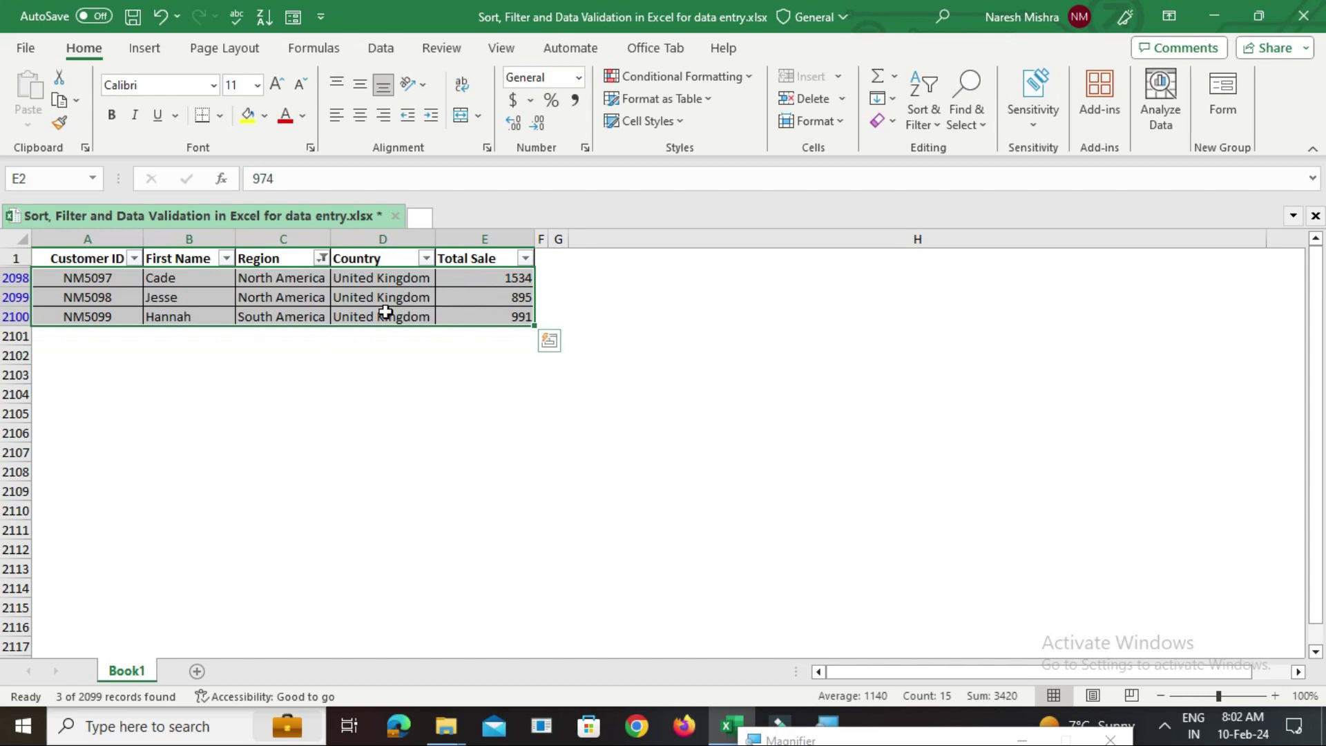
key(ctrl+z)
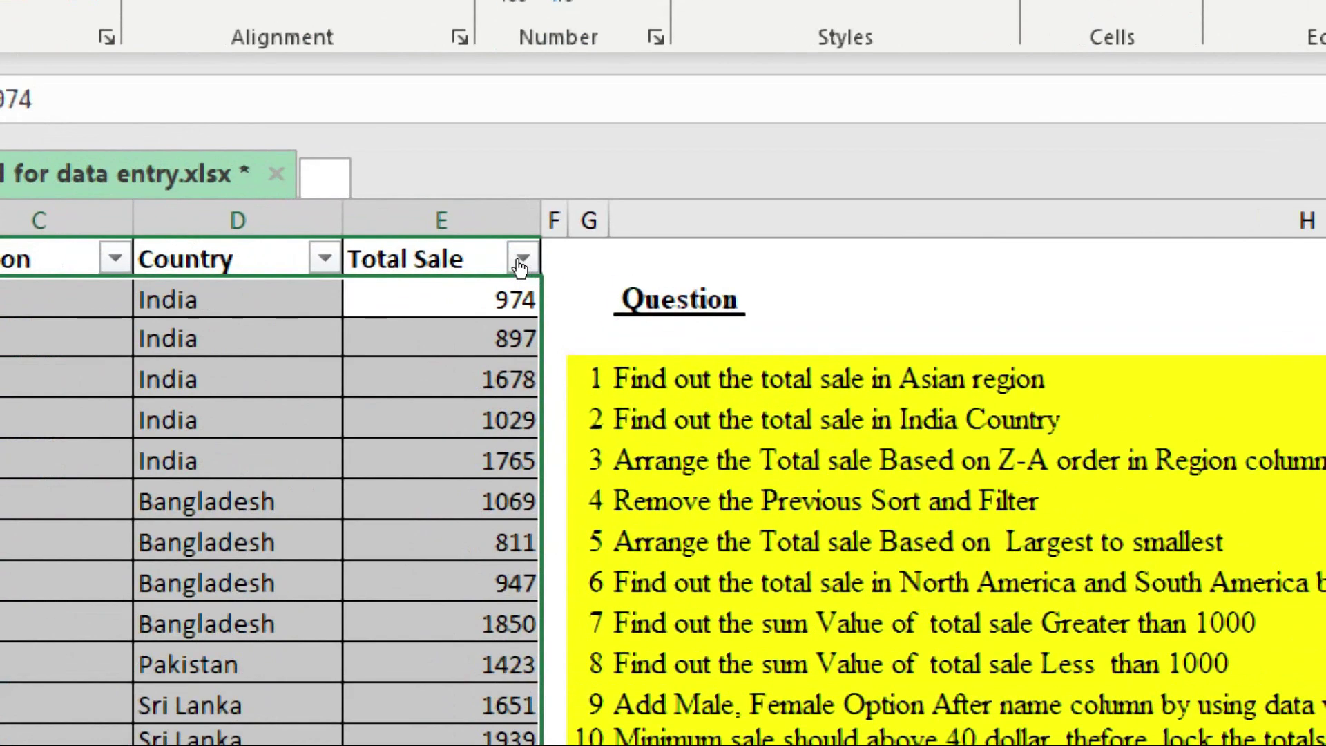
Filter the Total Sale column to show only values greater than 1000
click(518, 260)
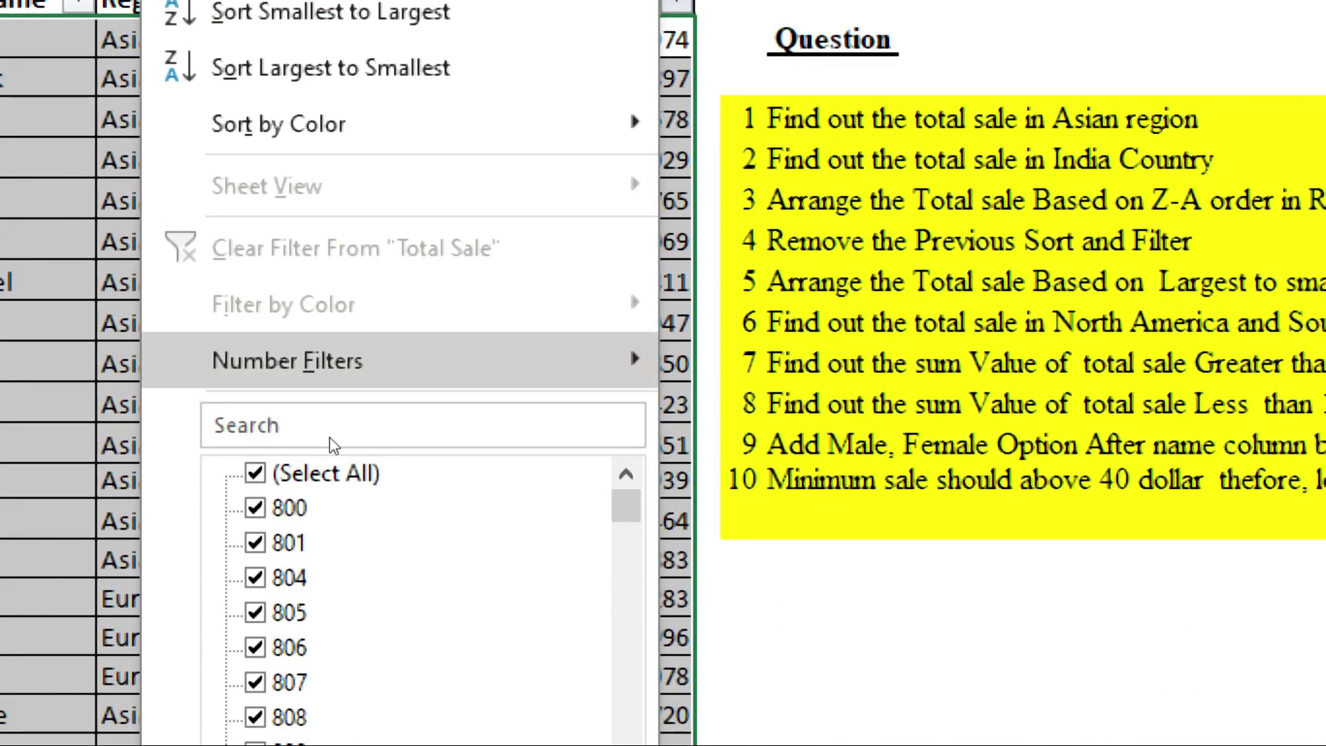
mouse_move(325, 363)
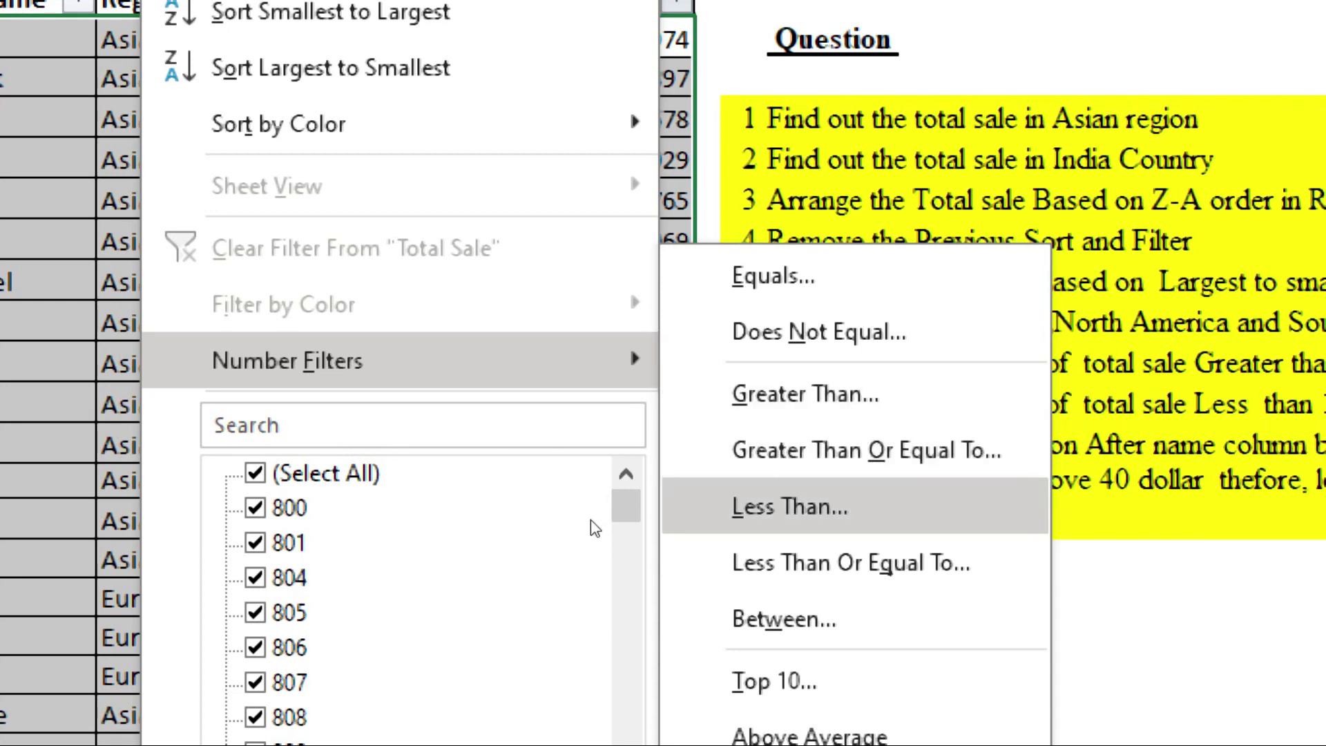
key(g)
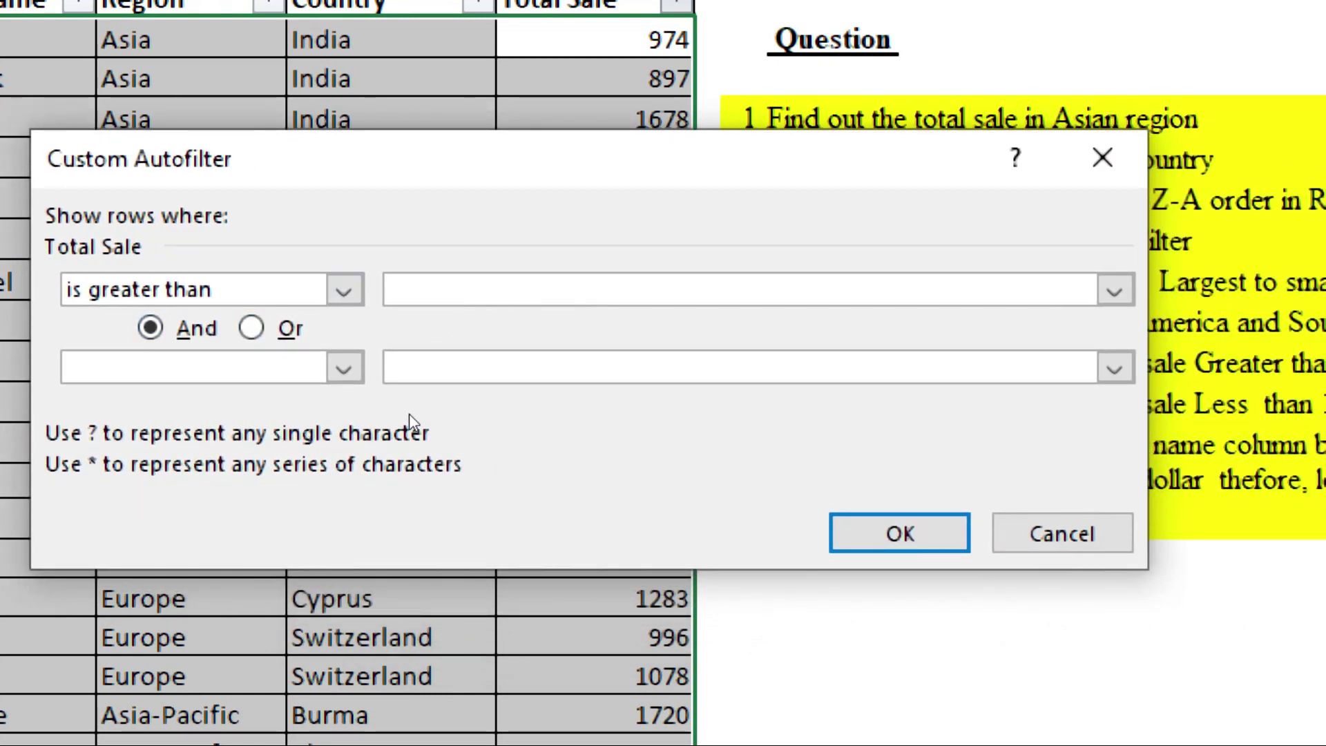
text(1000)
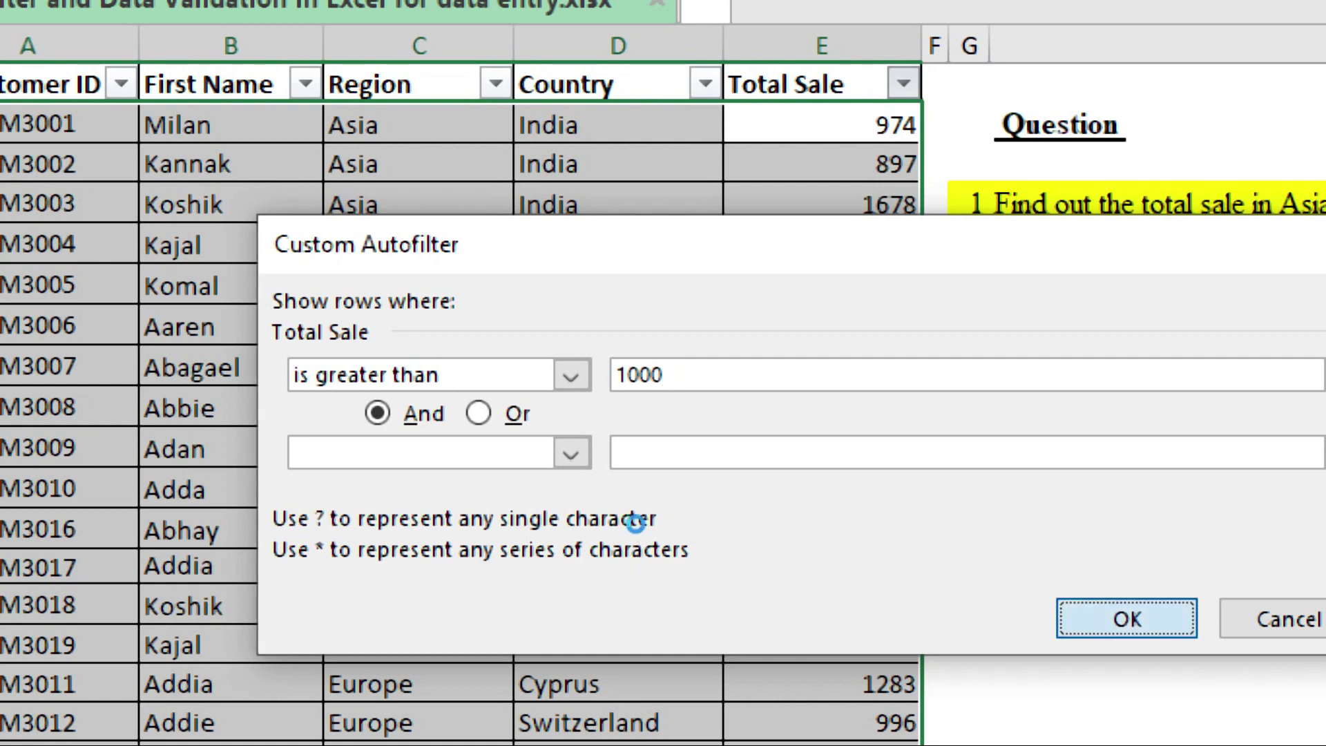
key(Return)
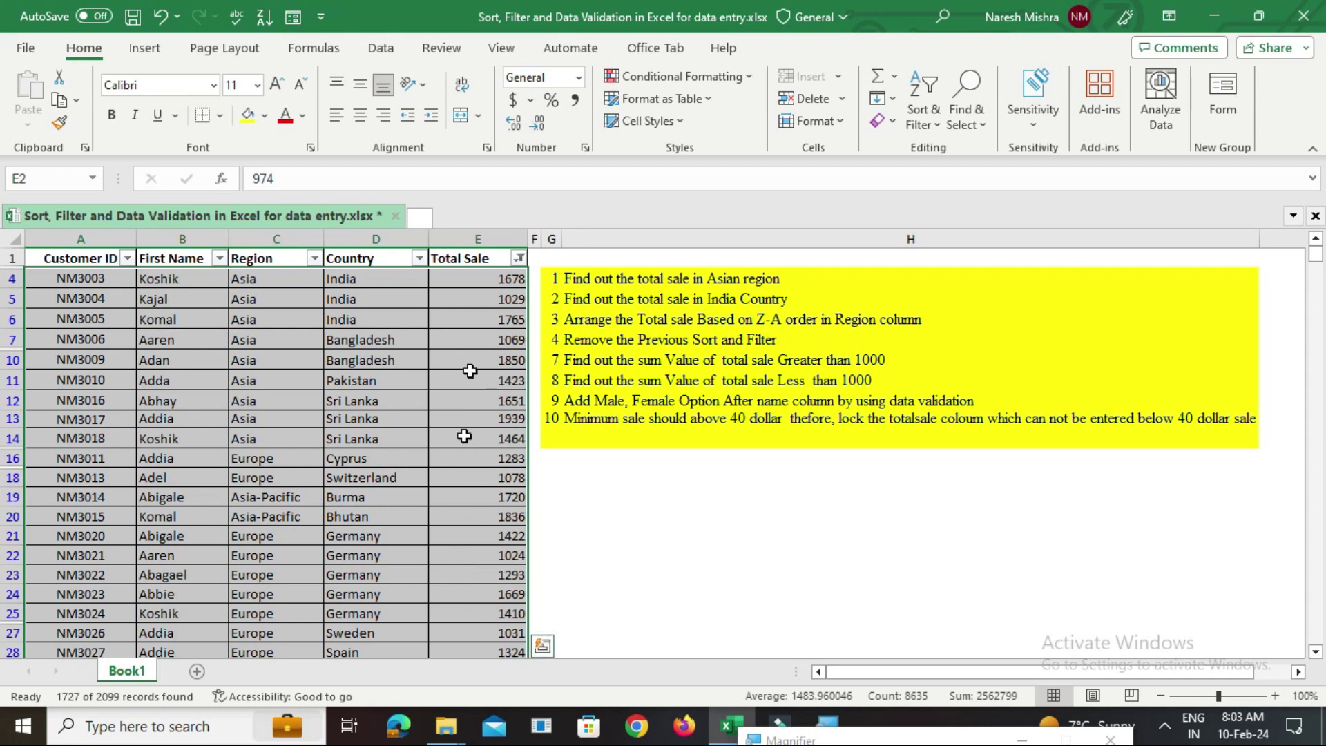
Select all the filtered Total Sale values and check their sum
click(461, 282)
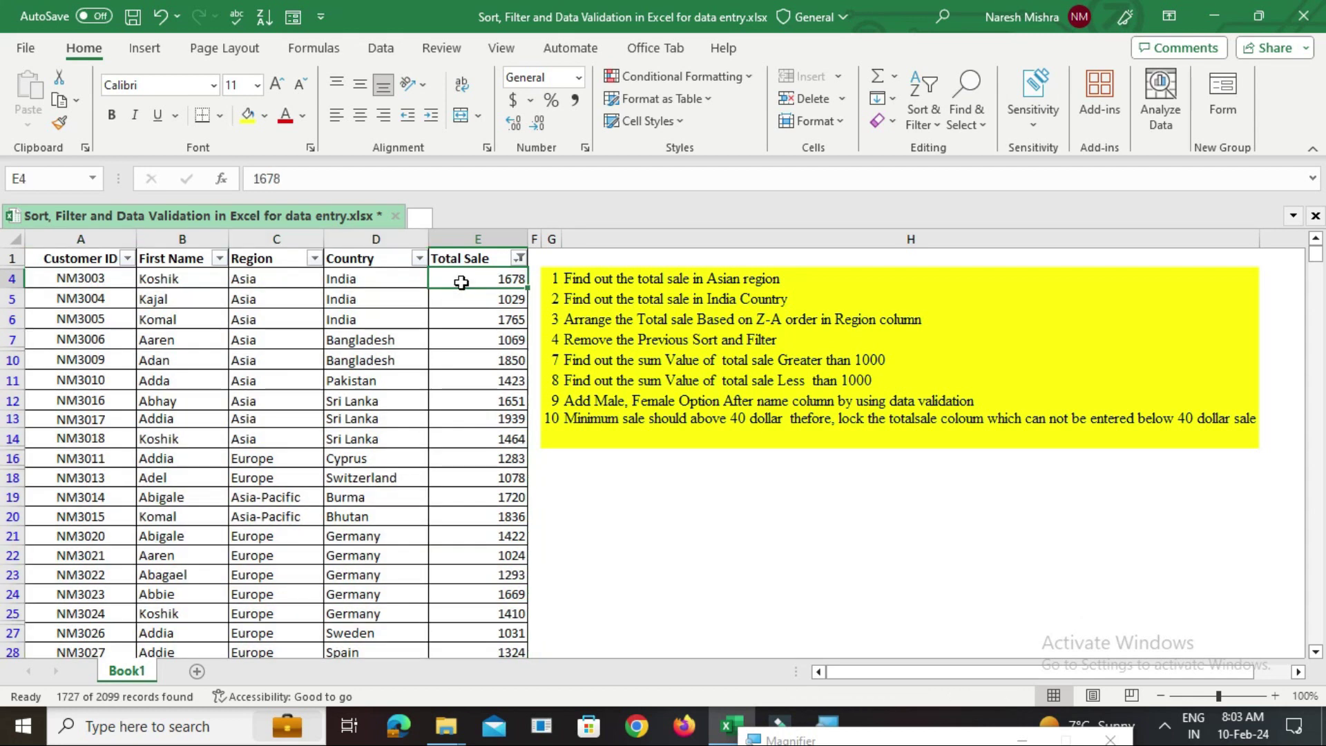
key(ctrl+shift+Down)
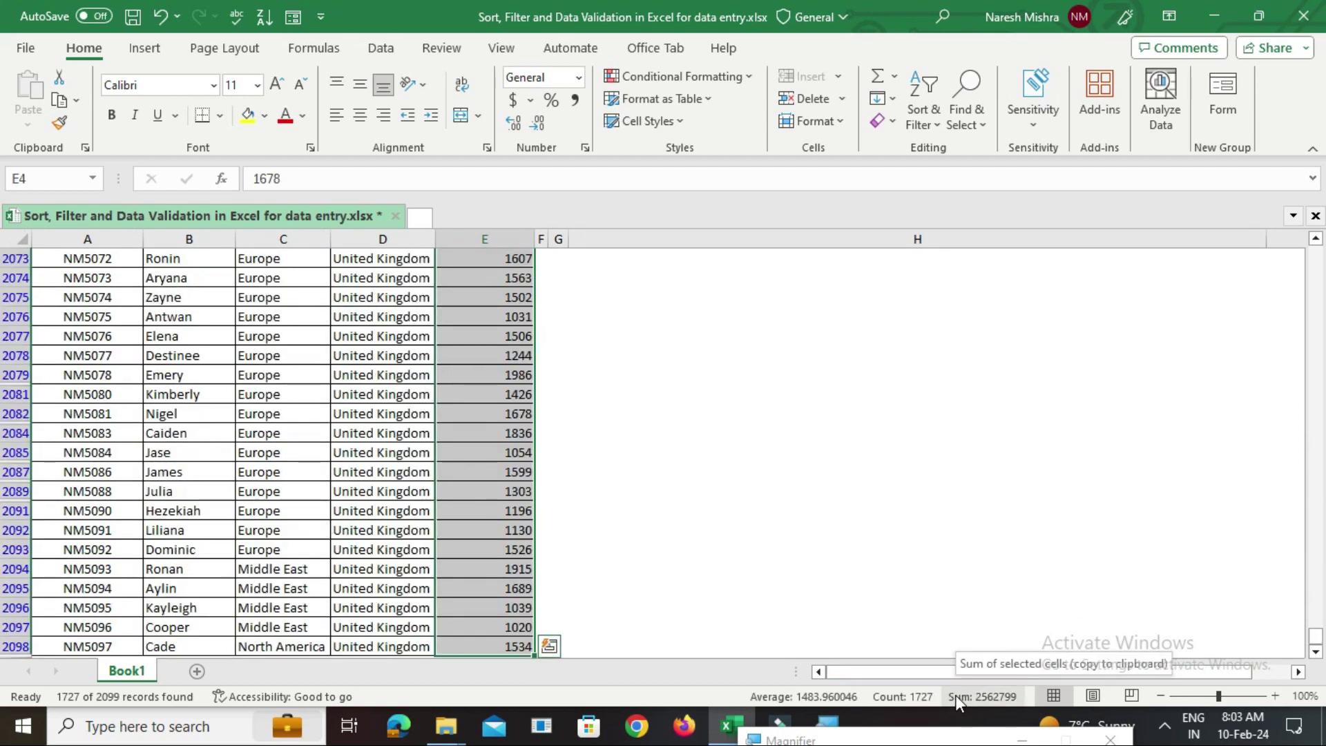
key(super+plus)
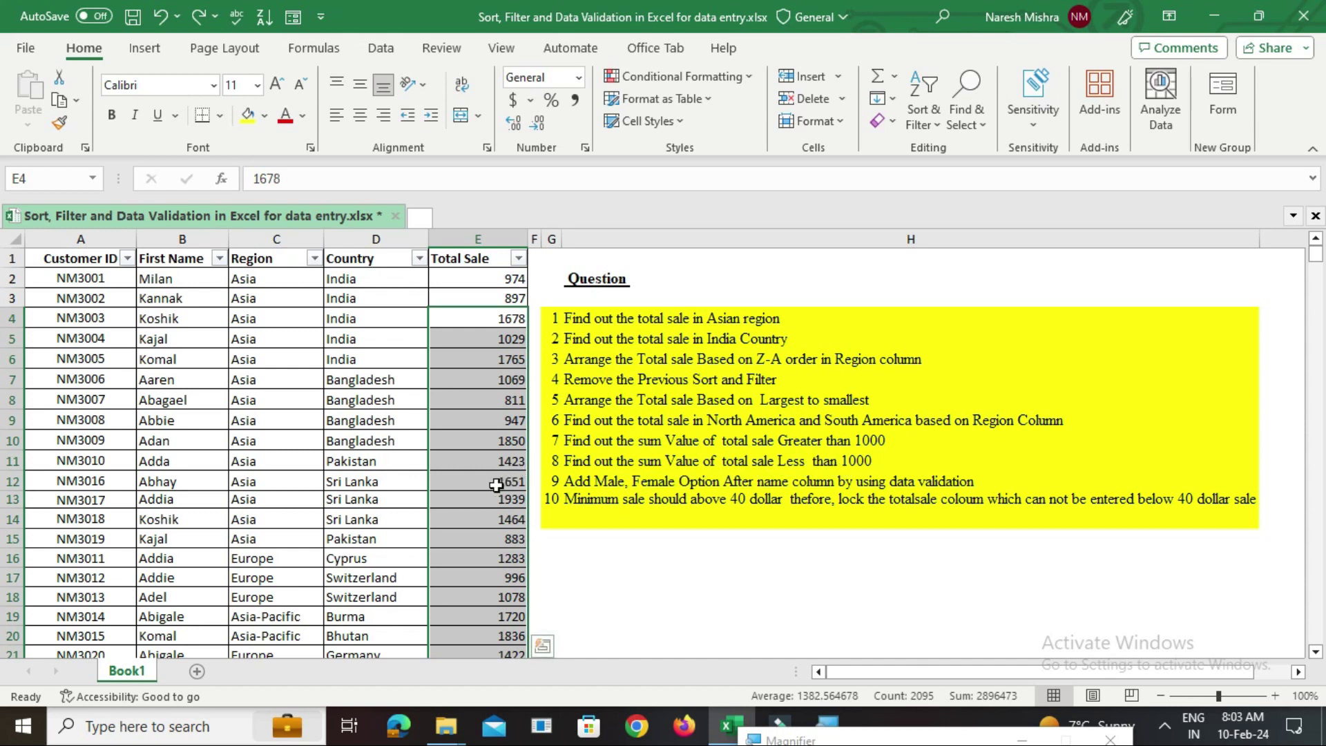
Filter the Total Sale column to show only values less than 1000, and undo that filter
click(518, 261)
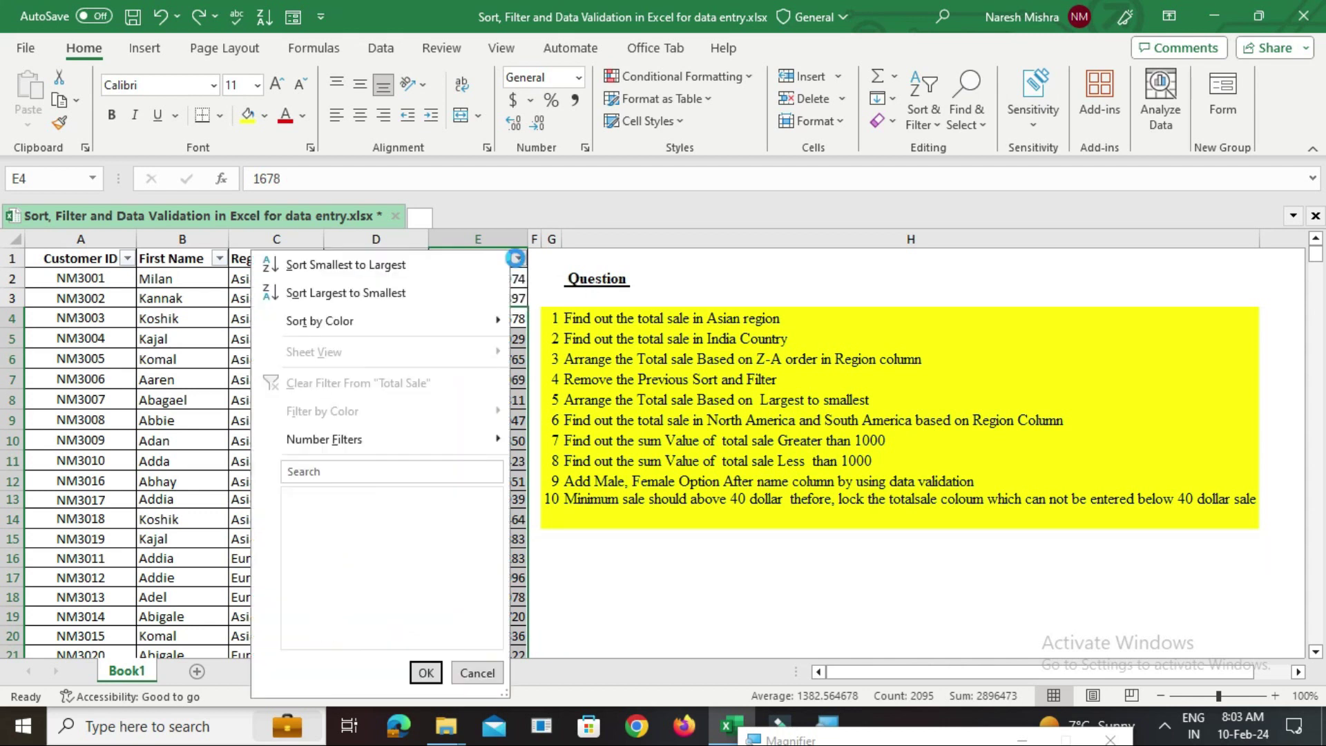
mouse_move(370, 439)
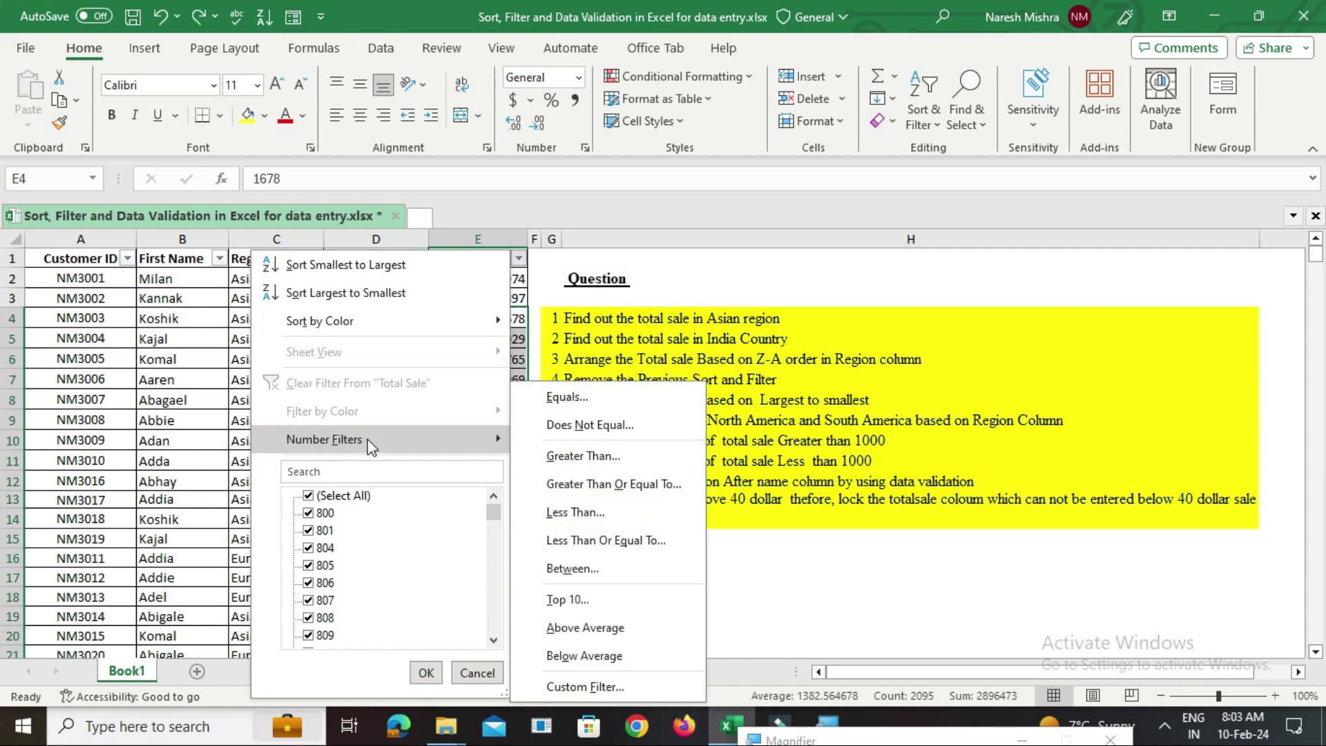
click(595, 512)
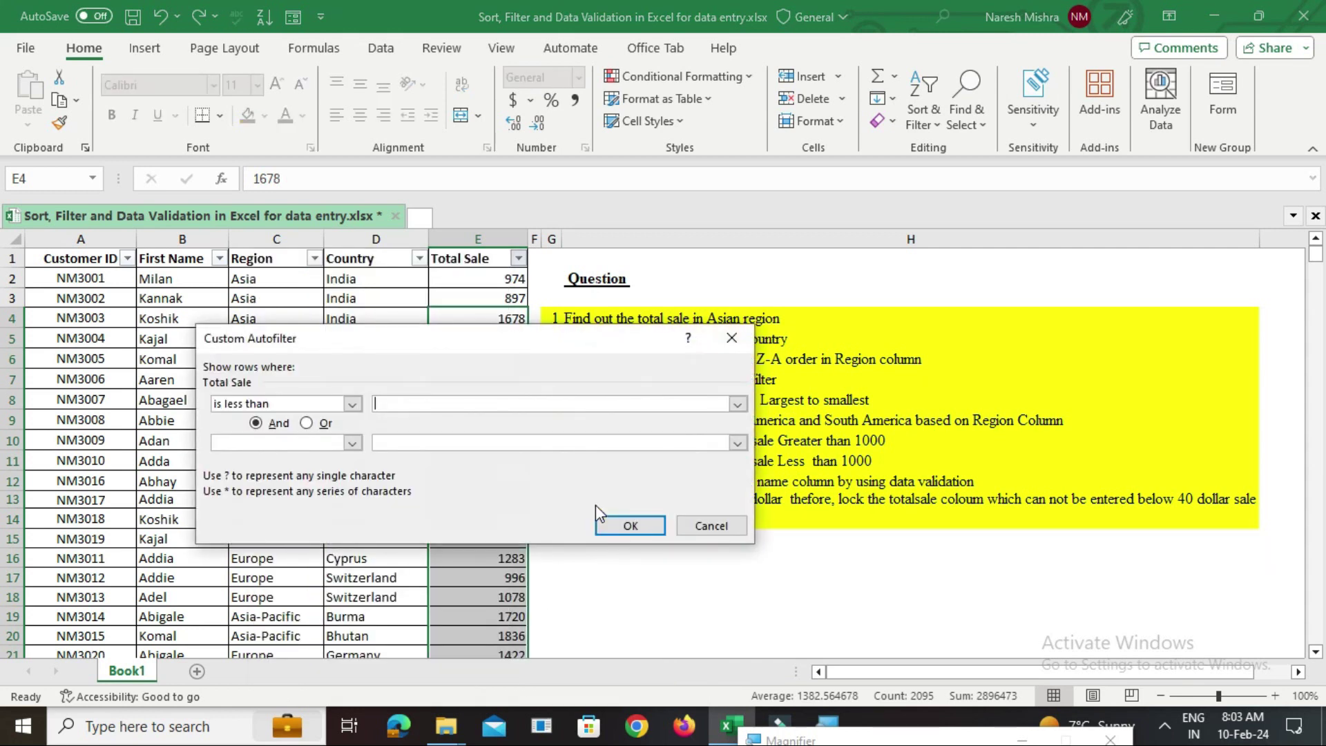
text(1000)
click(642, 528)
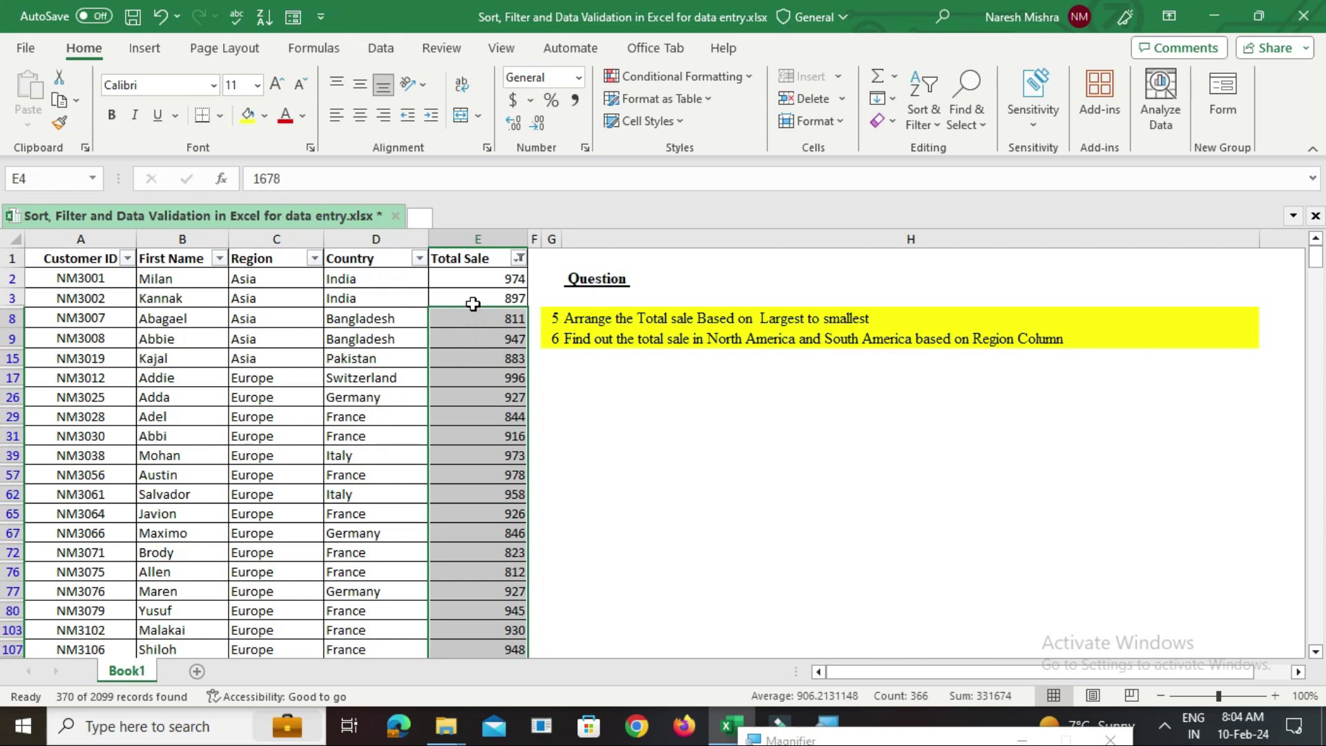
key(ctrl+z)
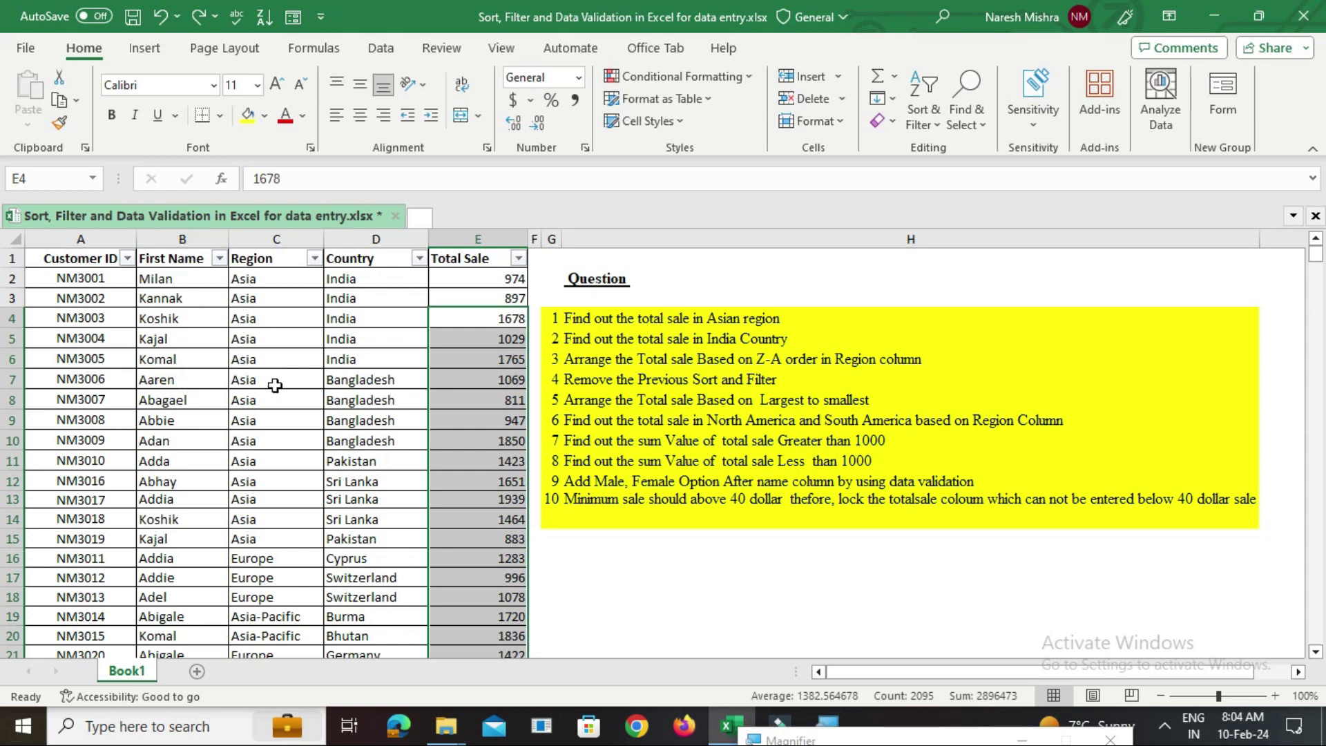
Insert an entire column between First Name and Region and give it the header Gender
click(262, 280)
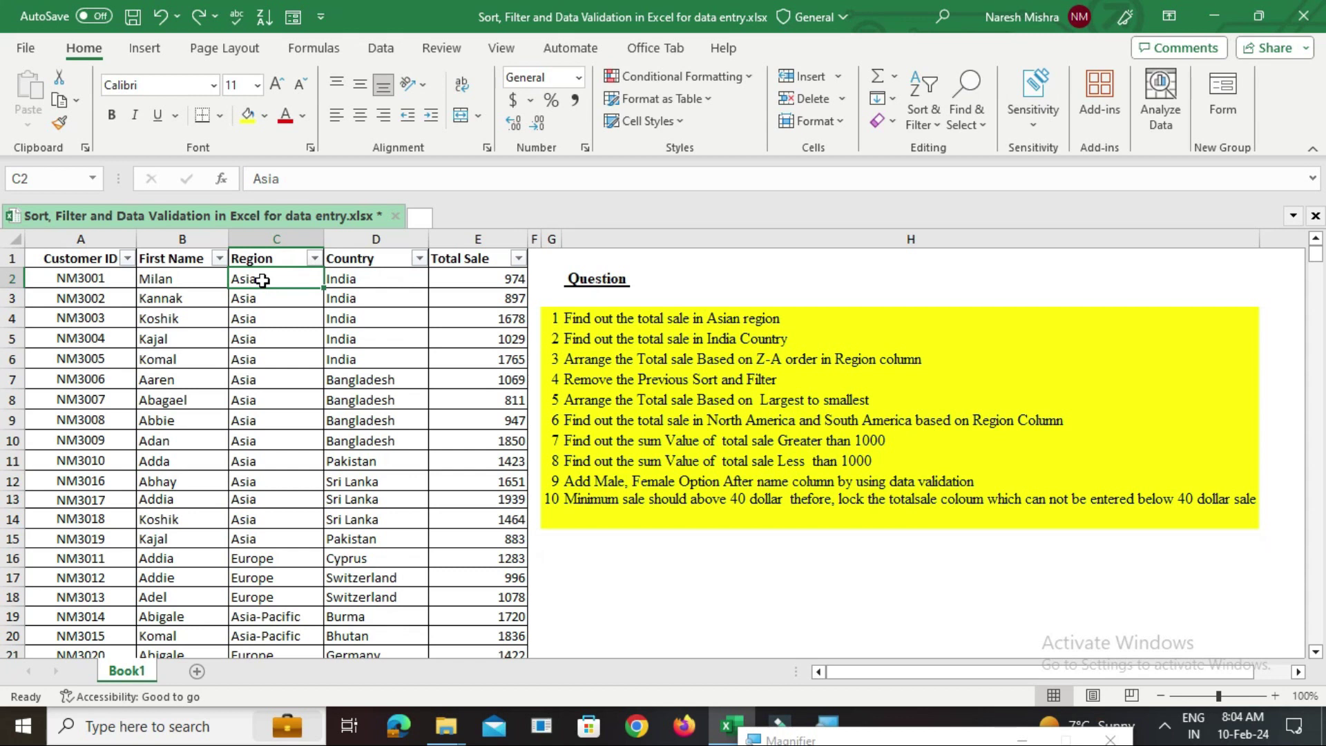
key(ctrl+shift+plus)
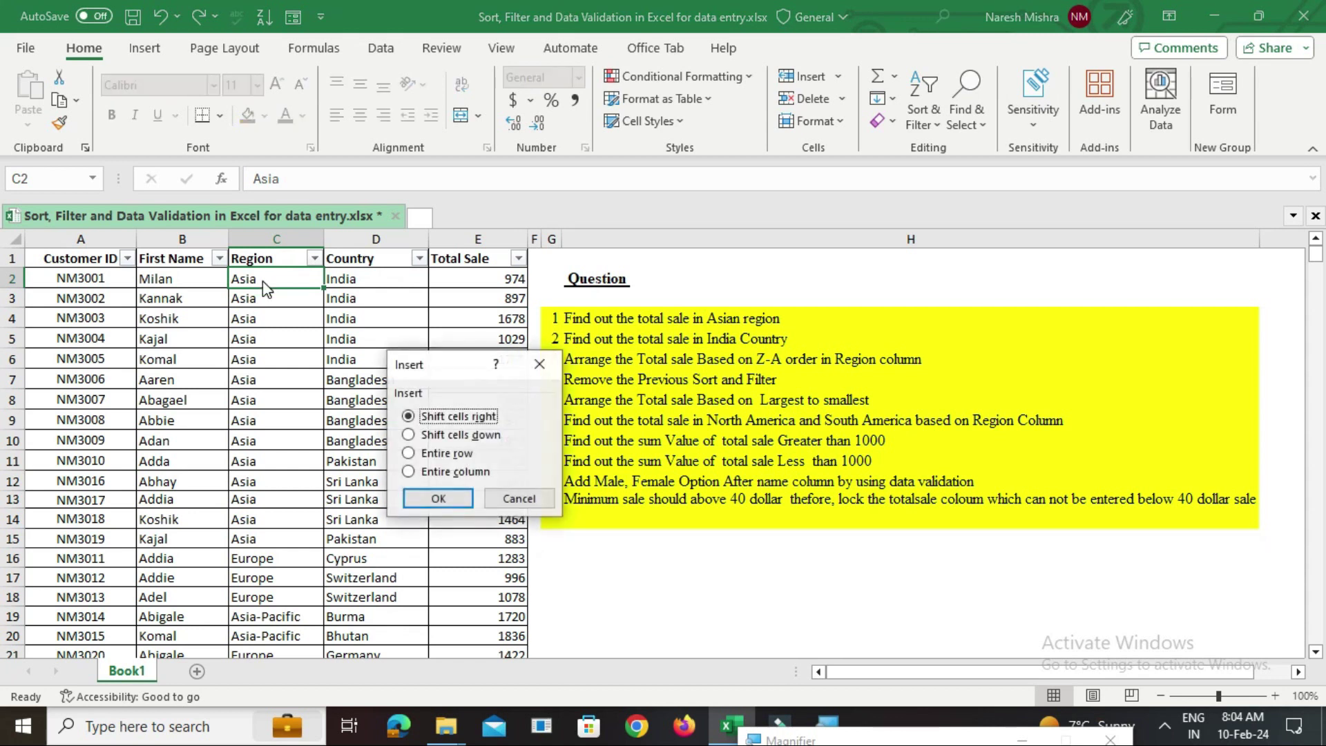
key(Down)
key(Down)
key(Down)
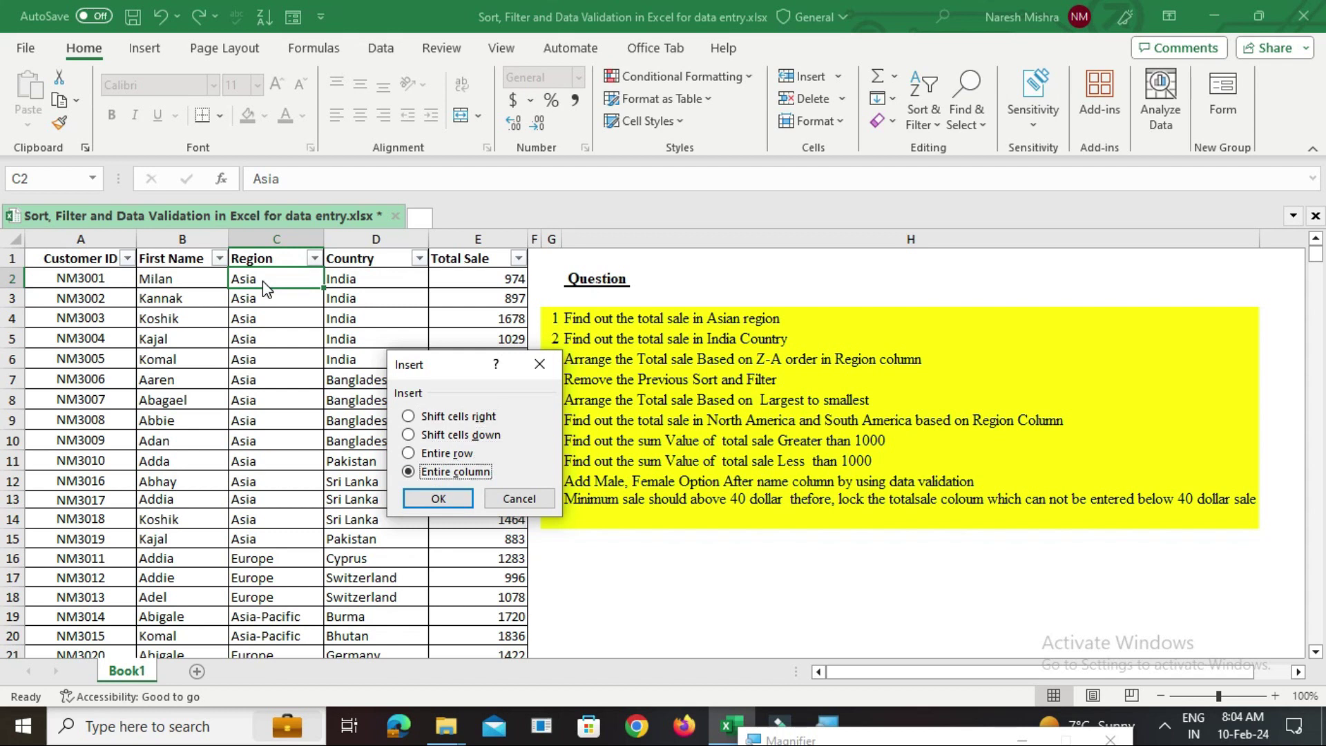
key(Return)
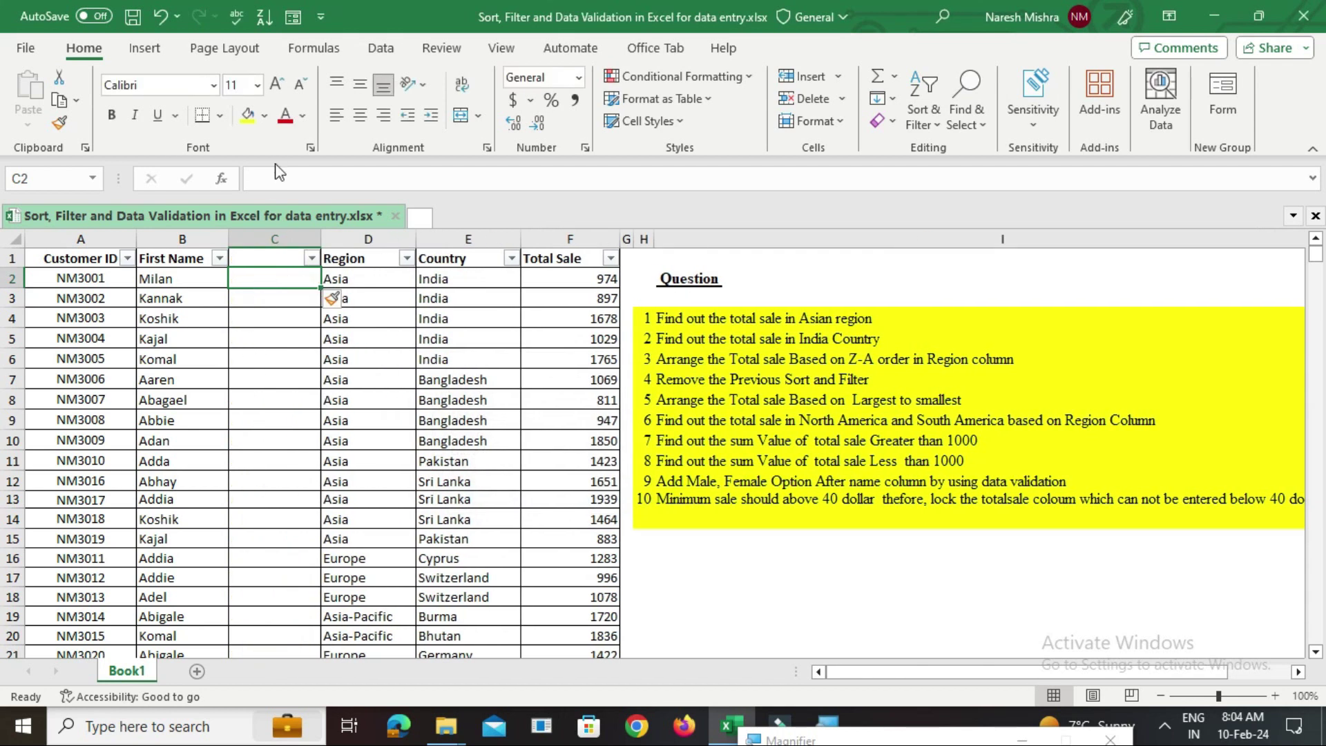
click(266, 255)
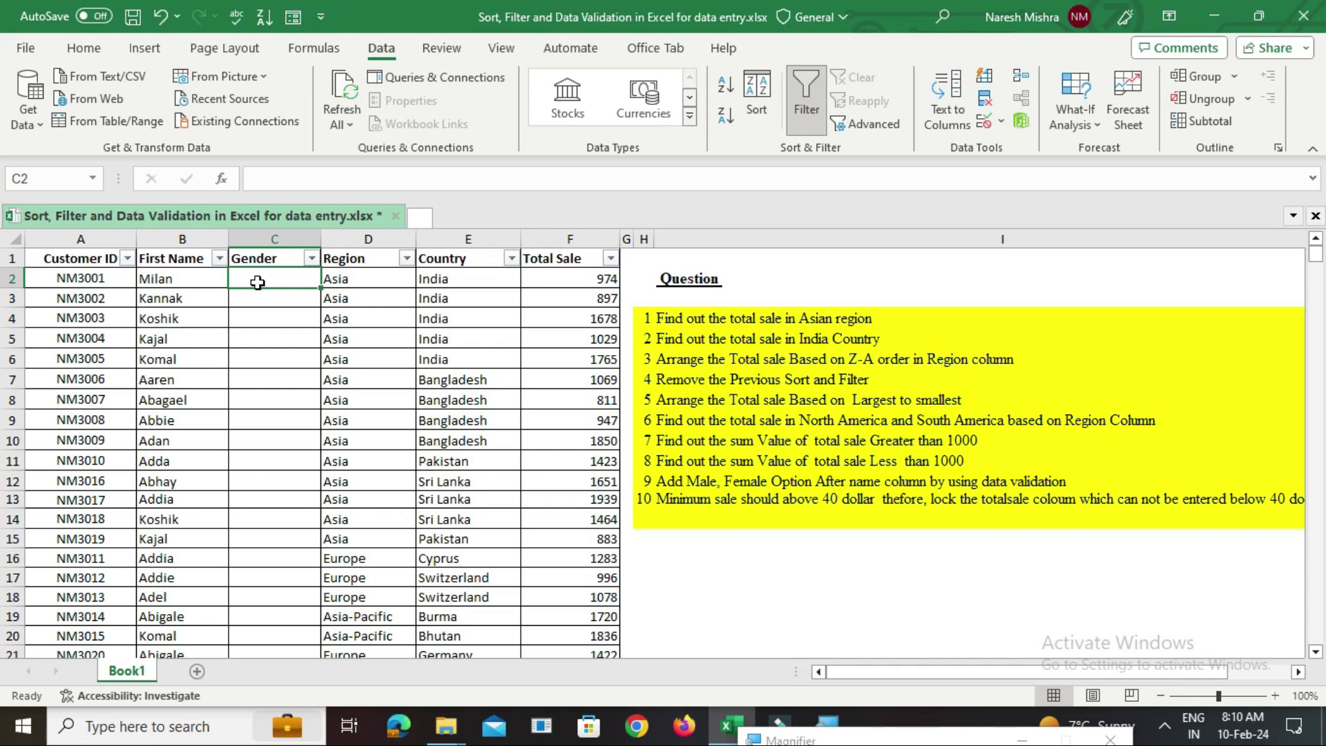
Apply list data validation to the cells below the Gender header, with Male and Female as the source options
key(ctrl+shift+Down)
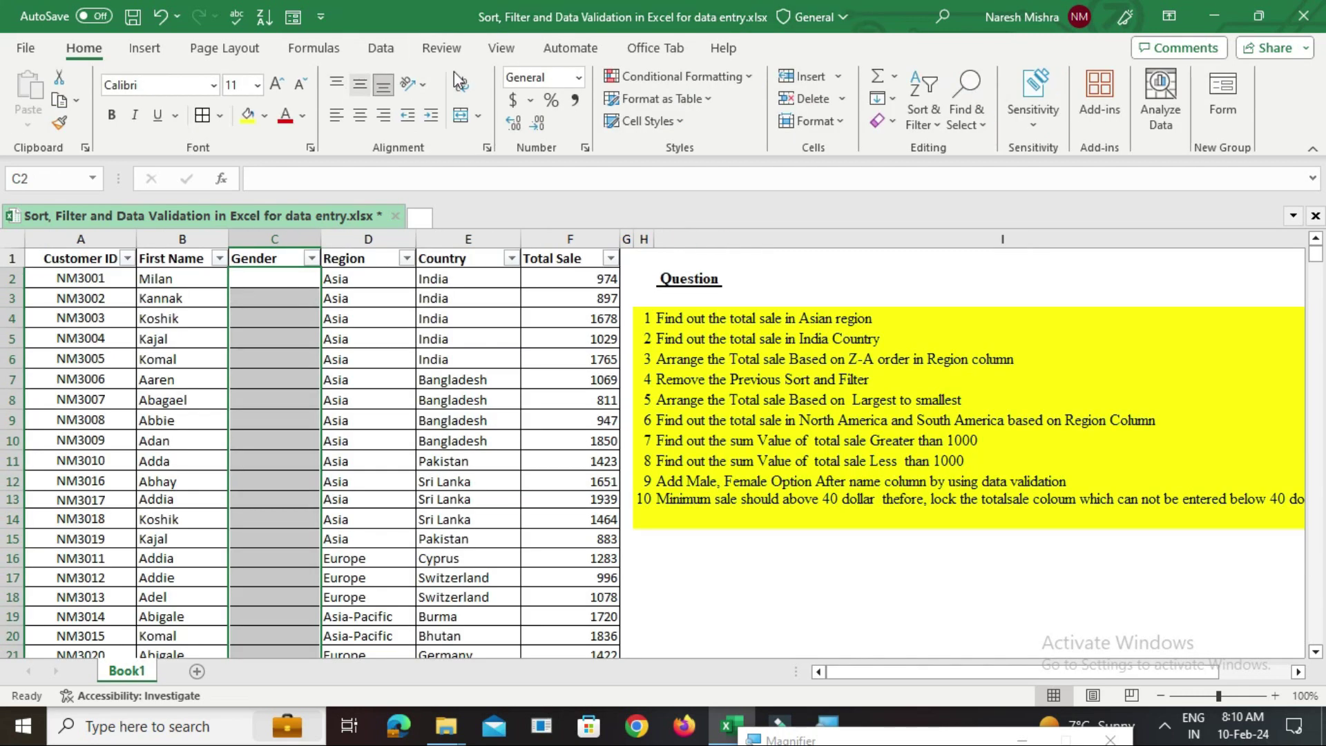
click(387, 47)
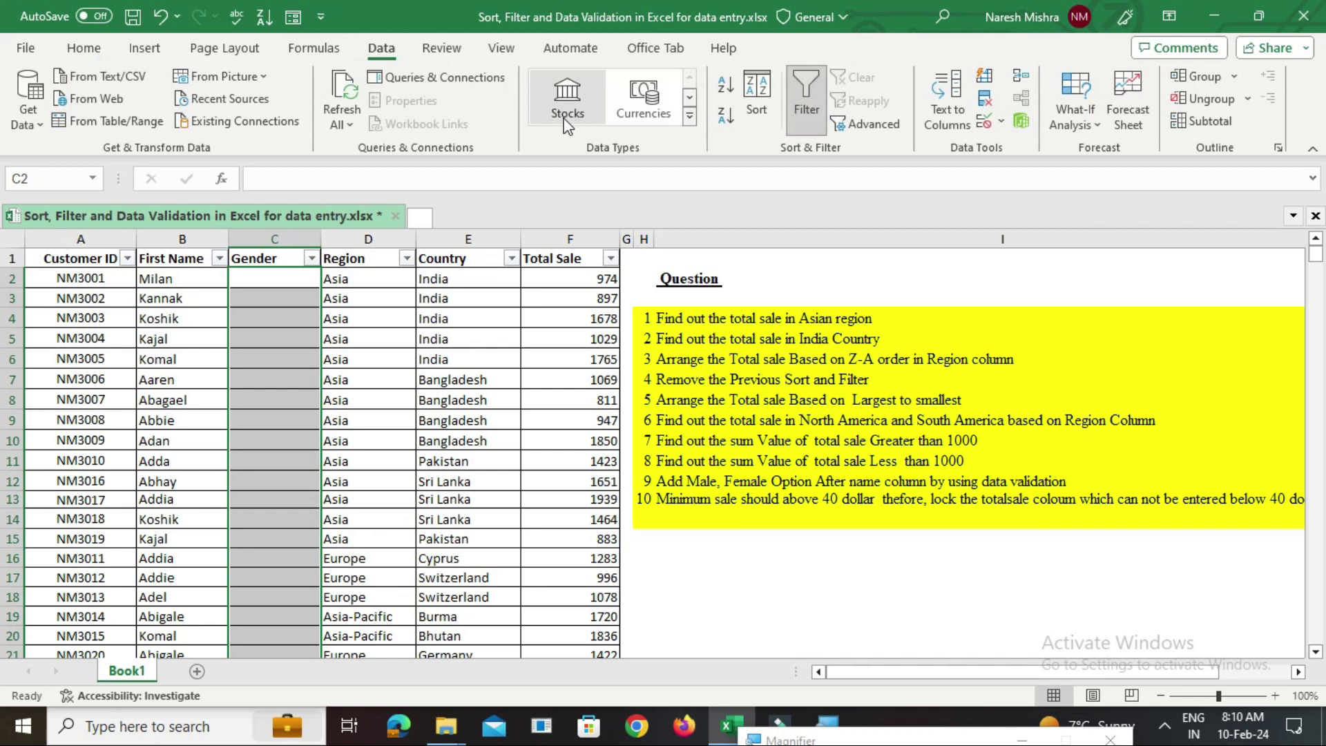
click(1001, 122)
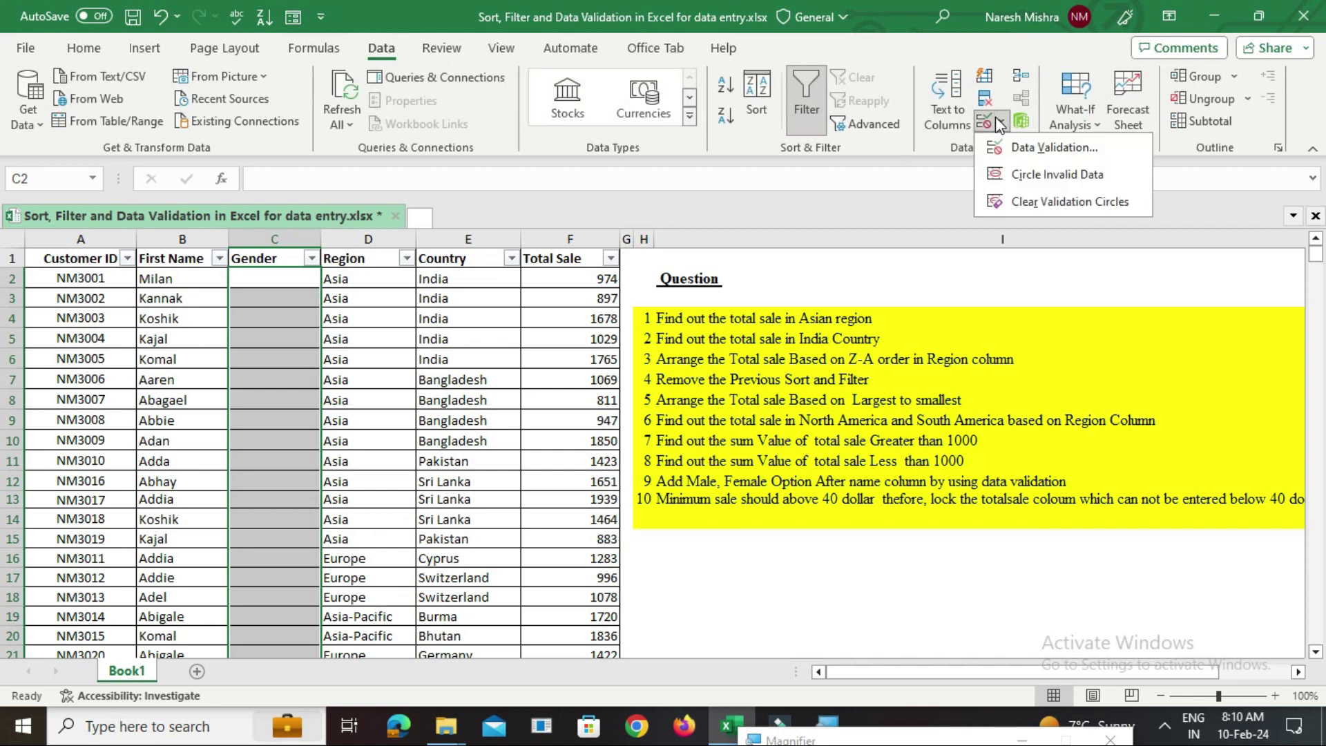
click(1018, 144)
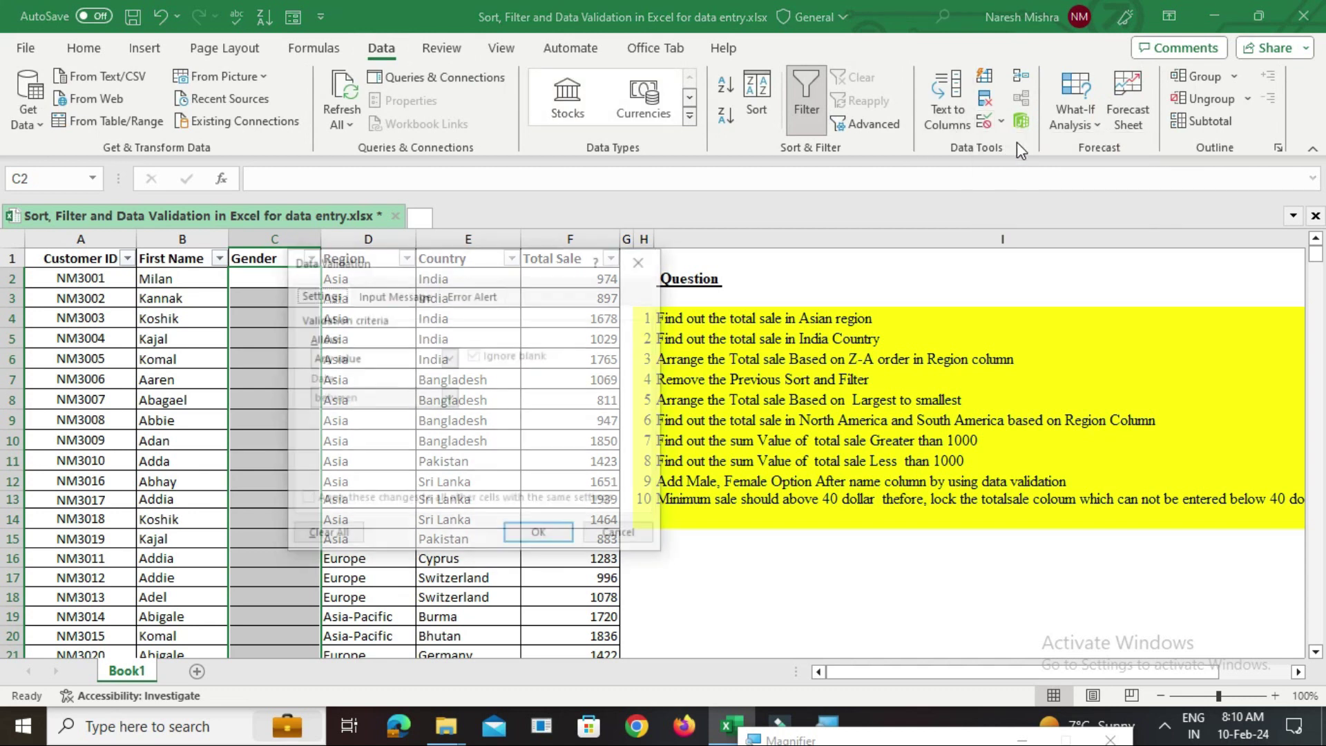
click(385, 359)
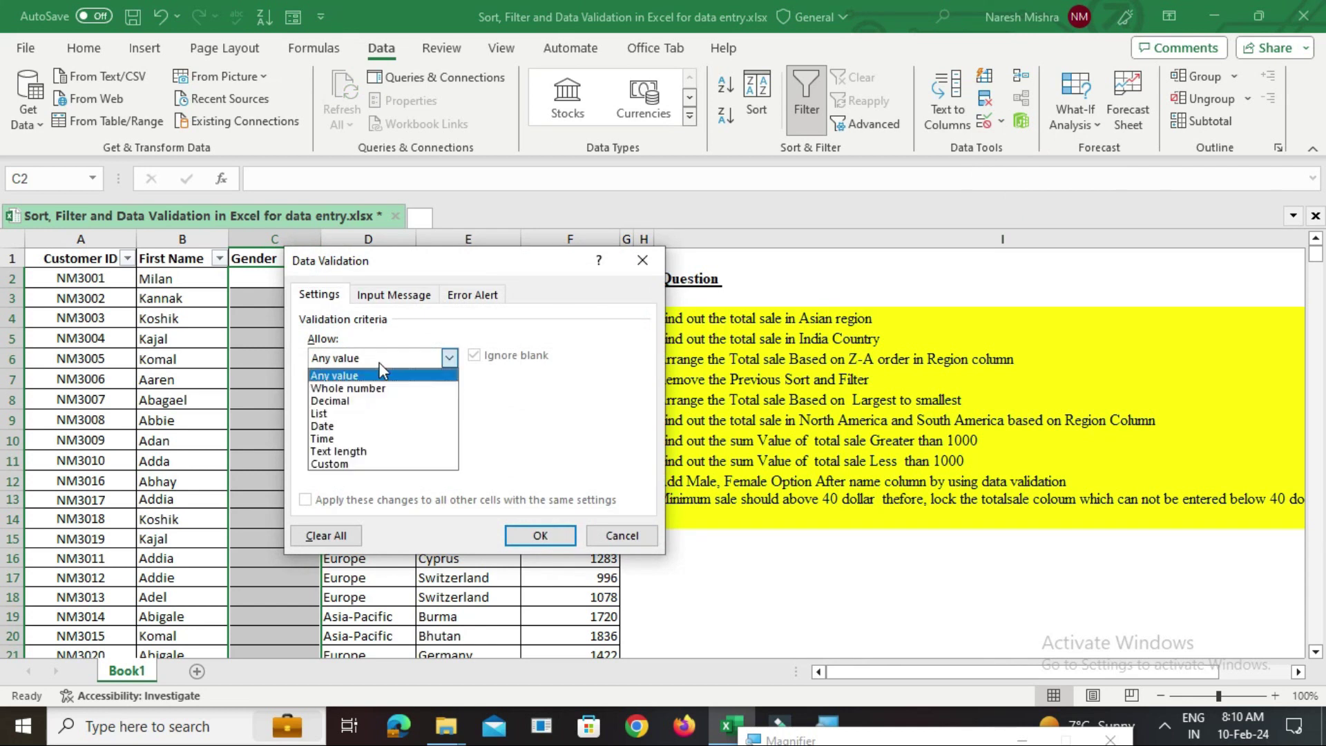
click(368, 413)
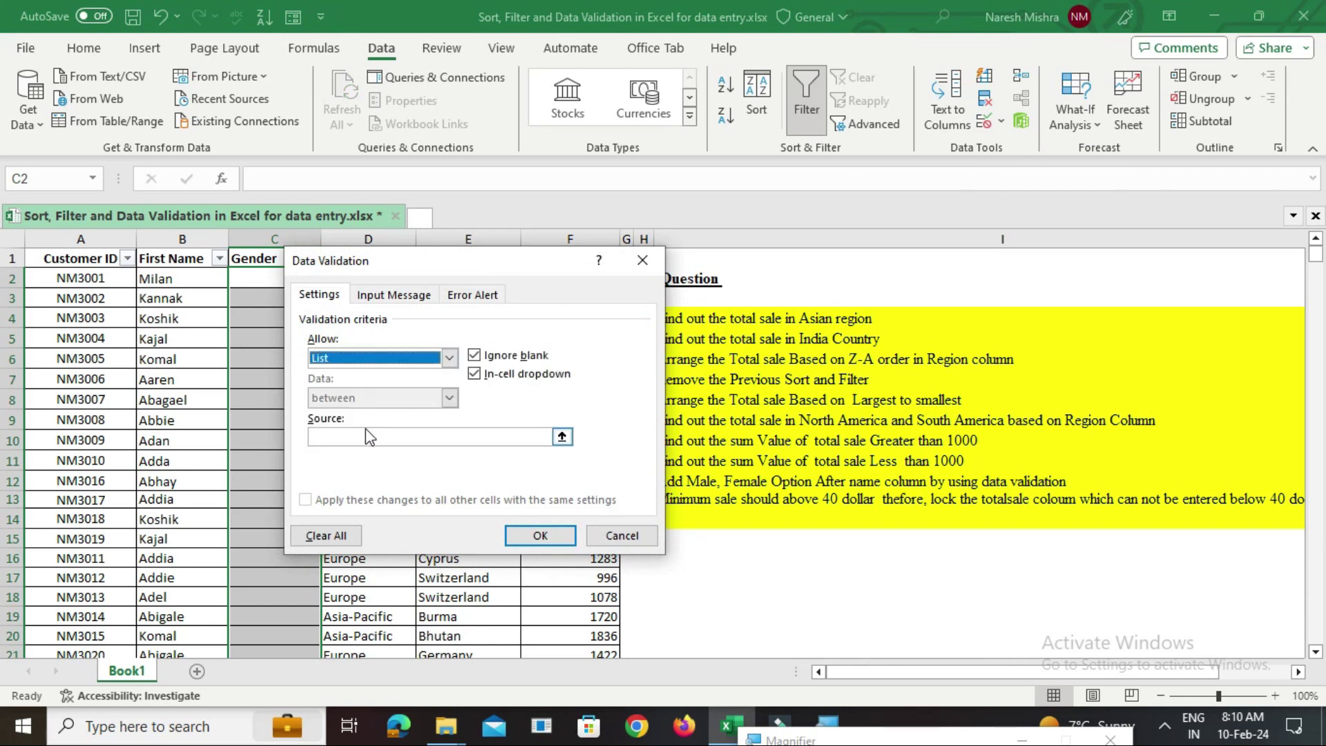
click(368, 435)
text(Male)
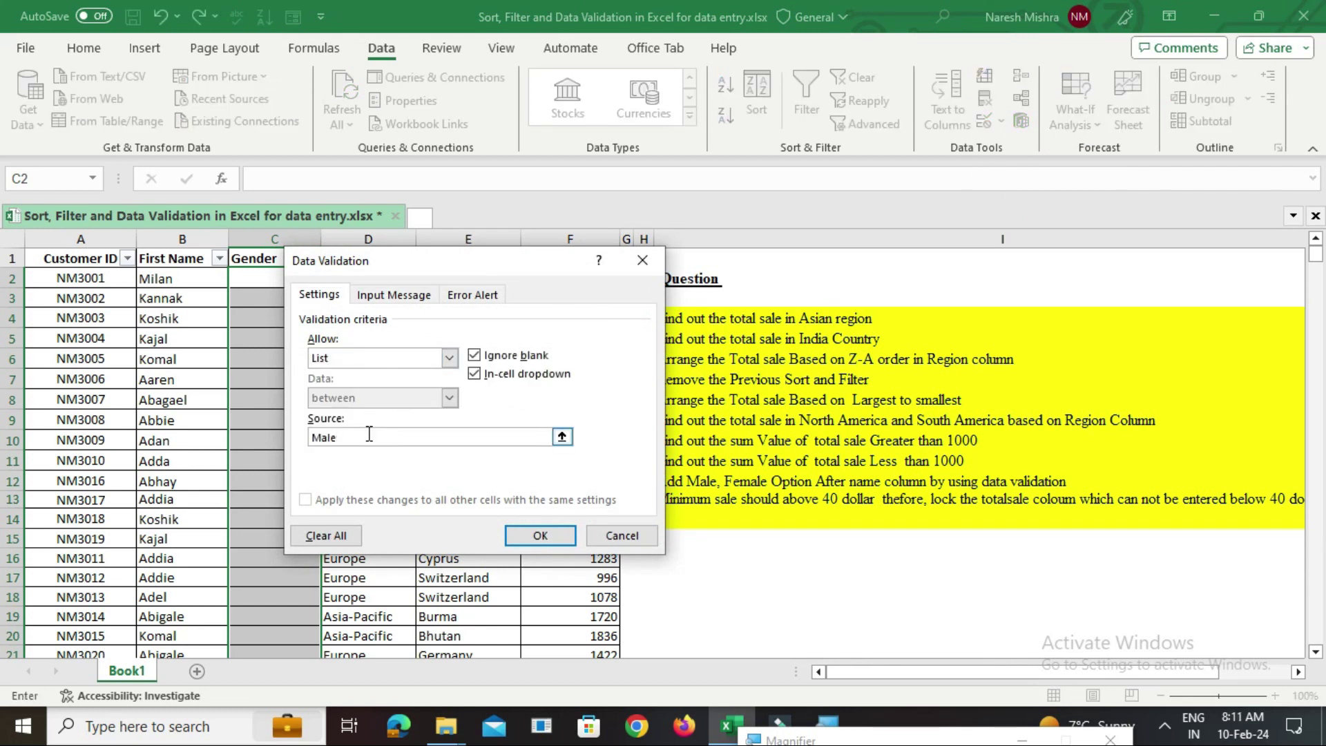
click(542, 536)
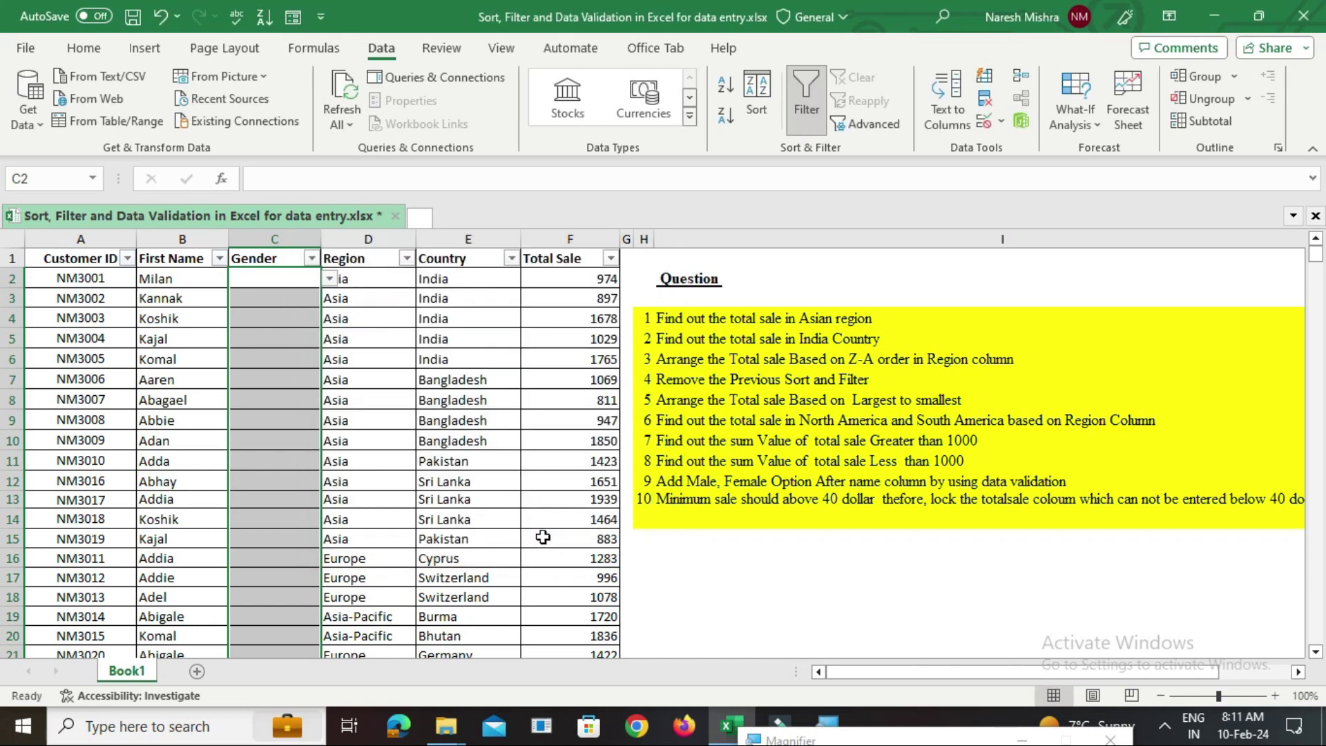
Check the choices offered in the first Gender cell without choosing one
click(275, 285)
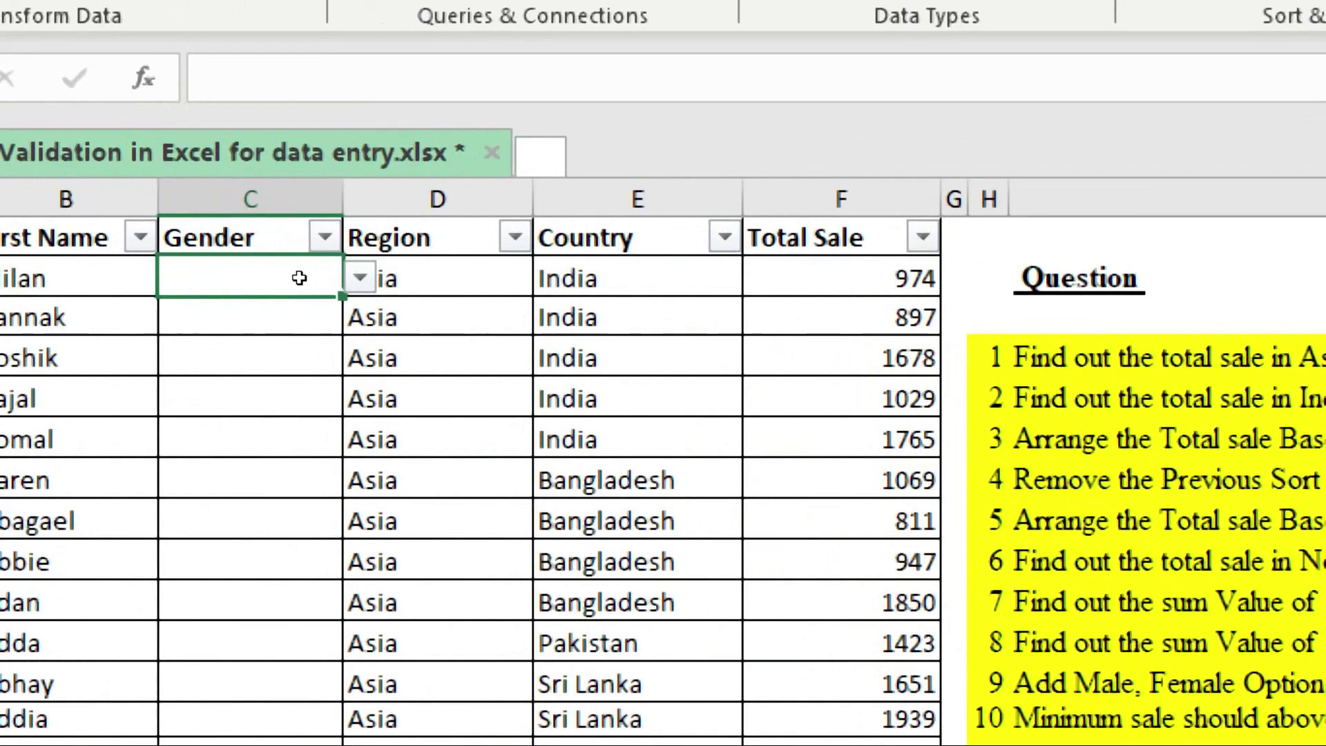
click(330, 279)
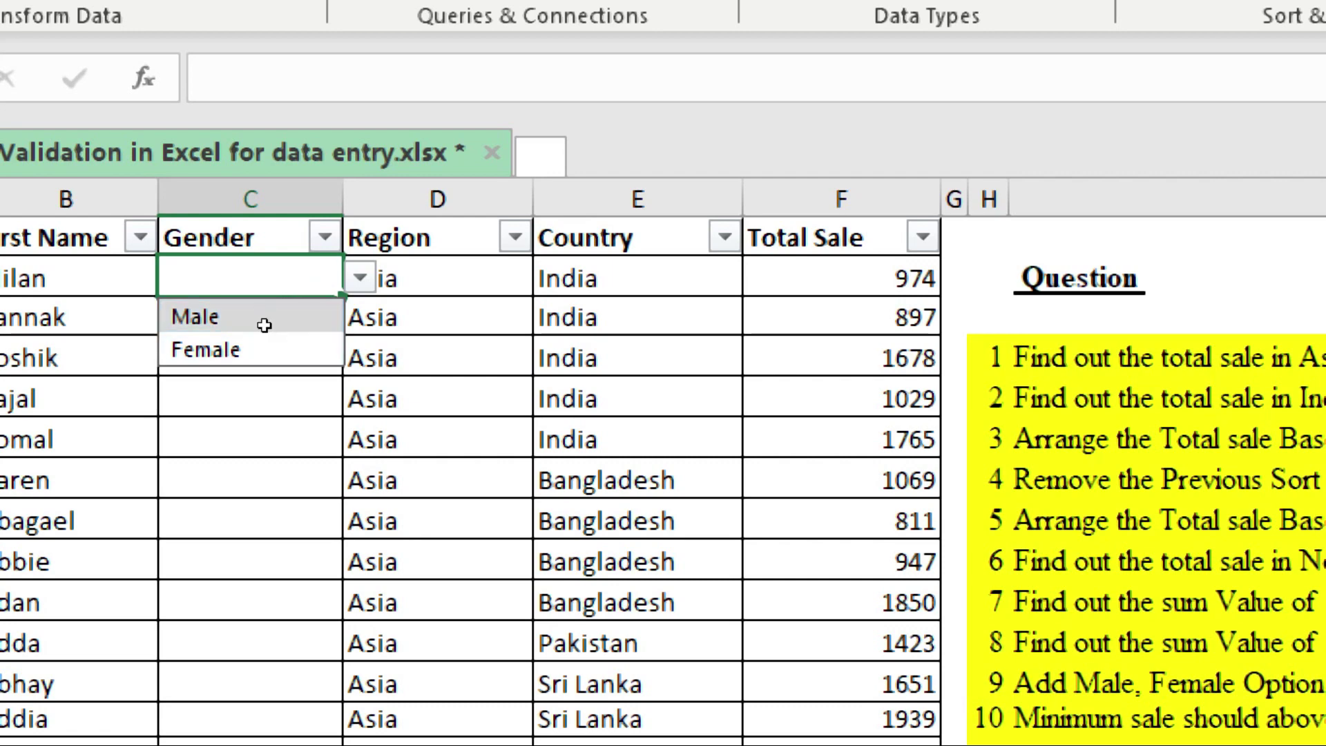
click(261, 480)
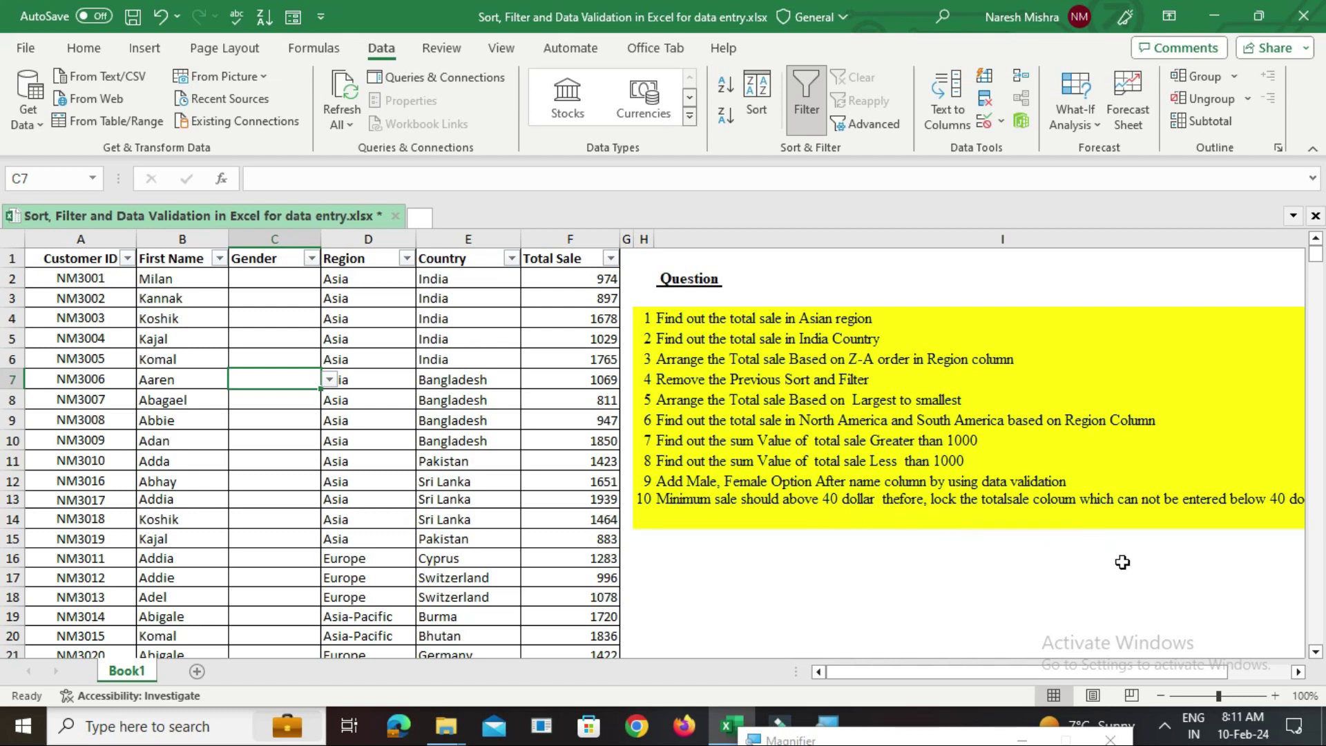
Apply data validation to all the cells below the Total Sale header, allowing only whole numbers greater than 40
mouse_move(1151, 671)
mouse_down()
mouse_move(1200, 671)
mouse_move(1150, 672)
mouse_up()
click(555, 279)
key(ctrl+shift+Down)
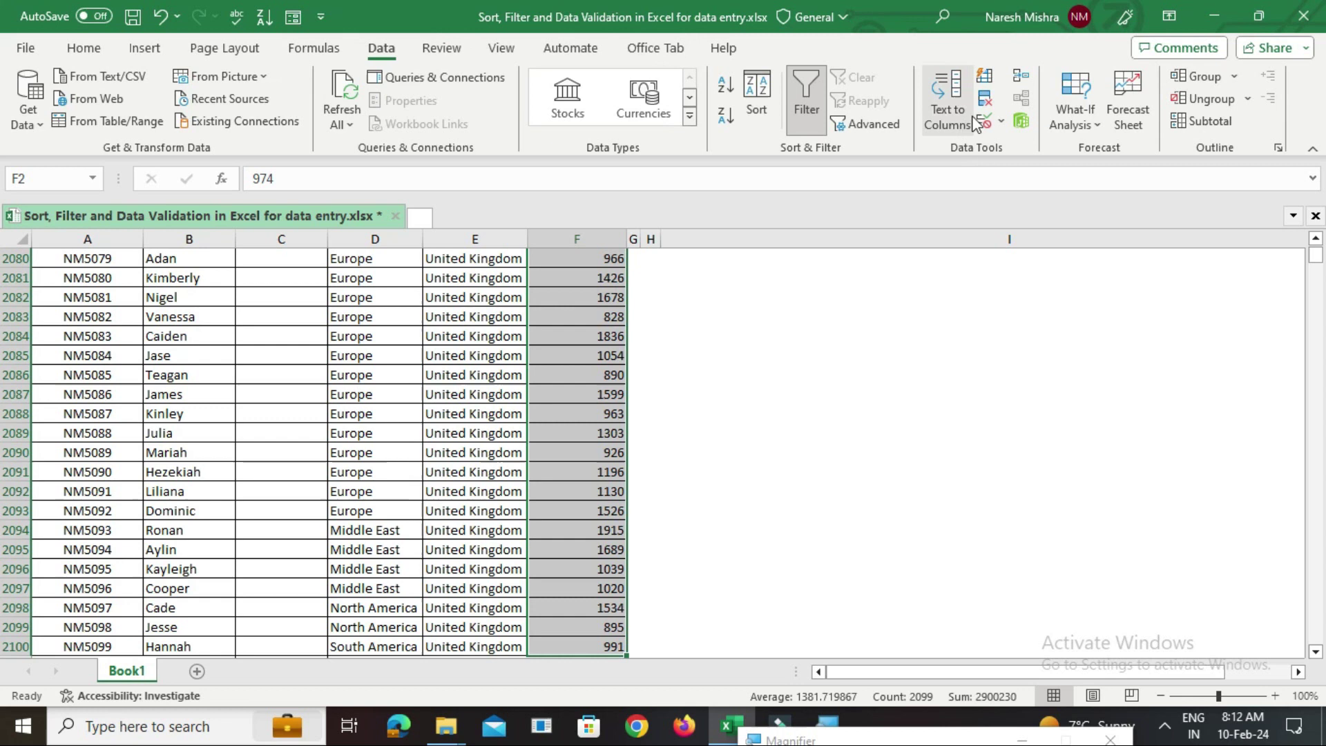
click(1000, 122)
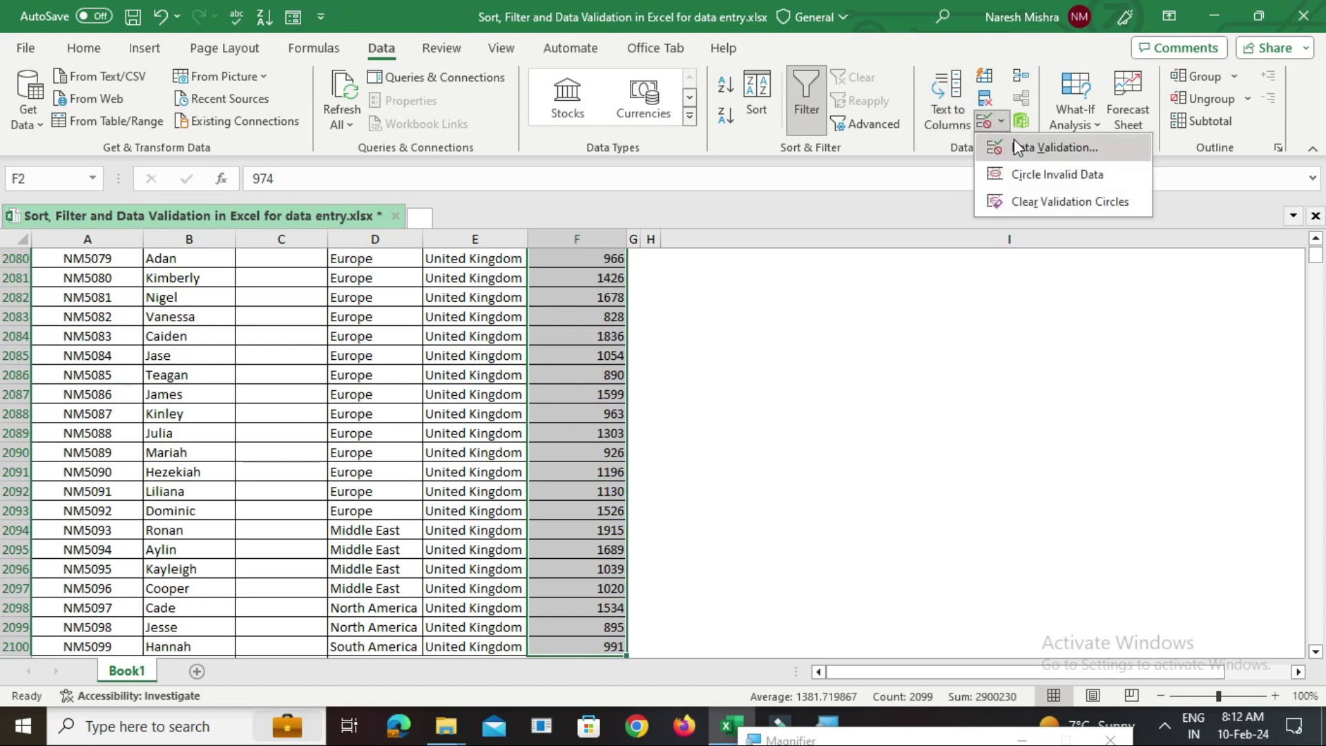
click(1014, 139)
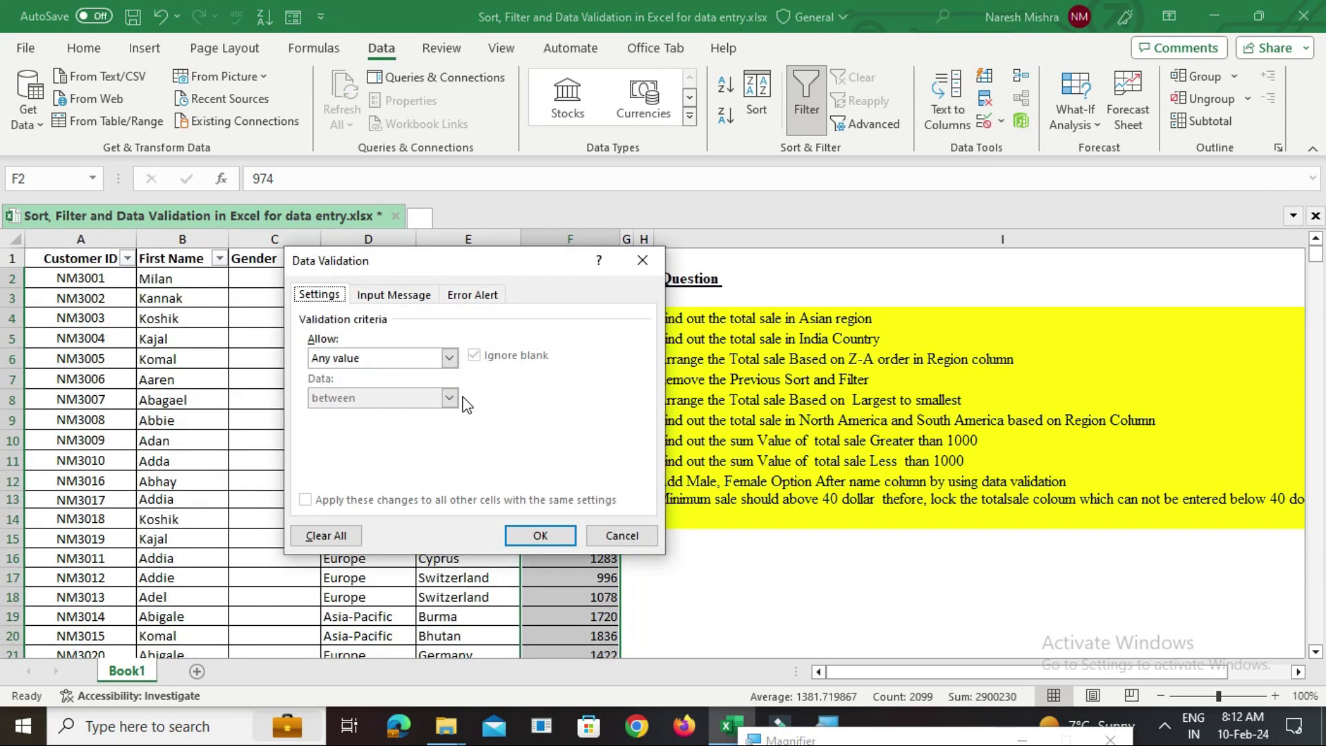
click(383, 352)
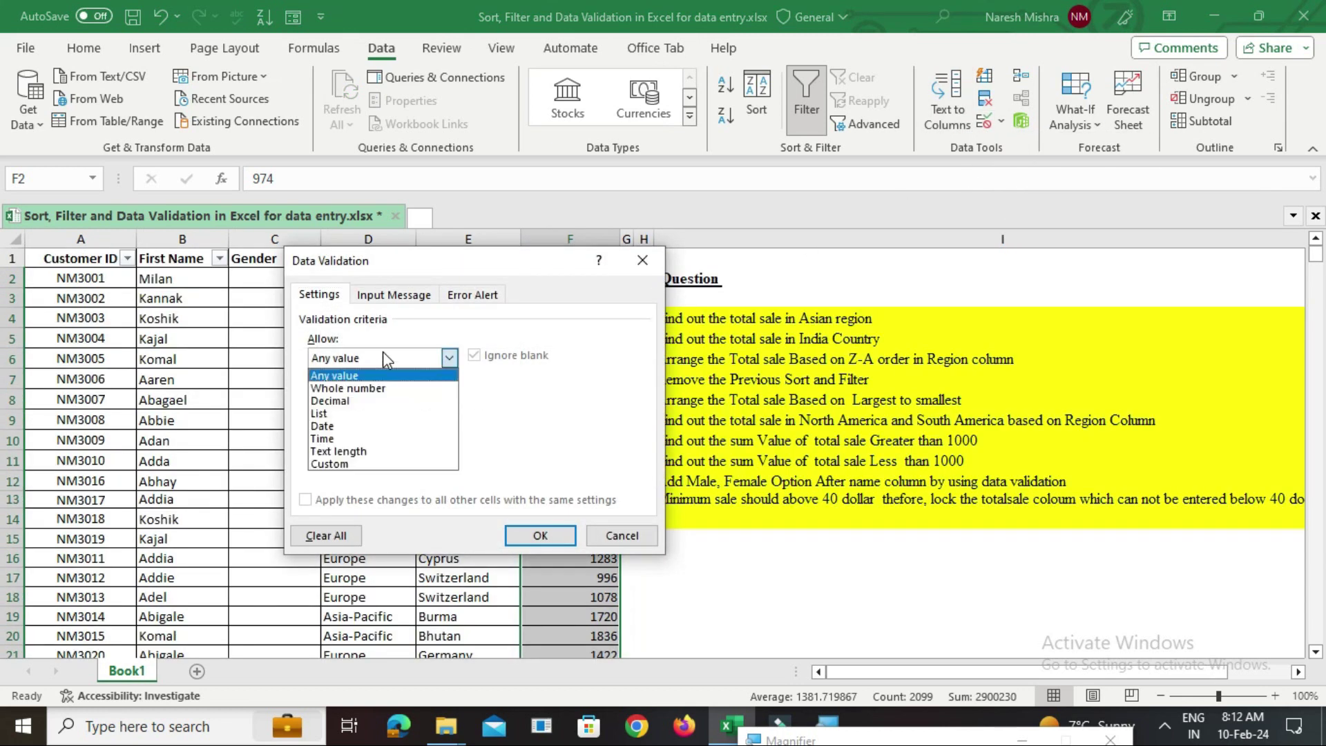
click(388, 388)
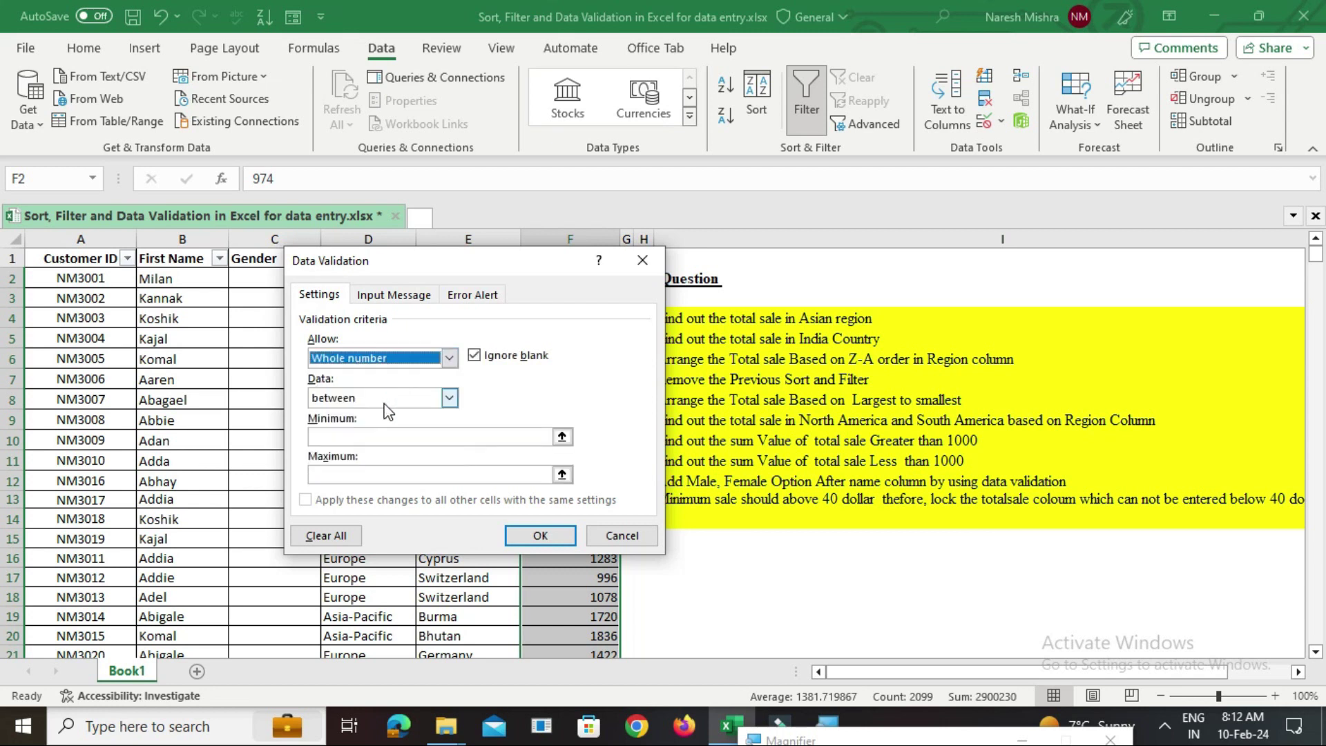
click(450, 398)
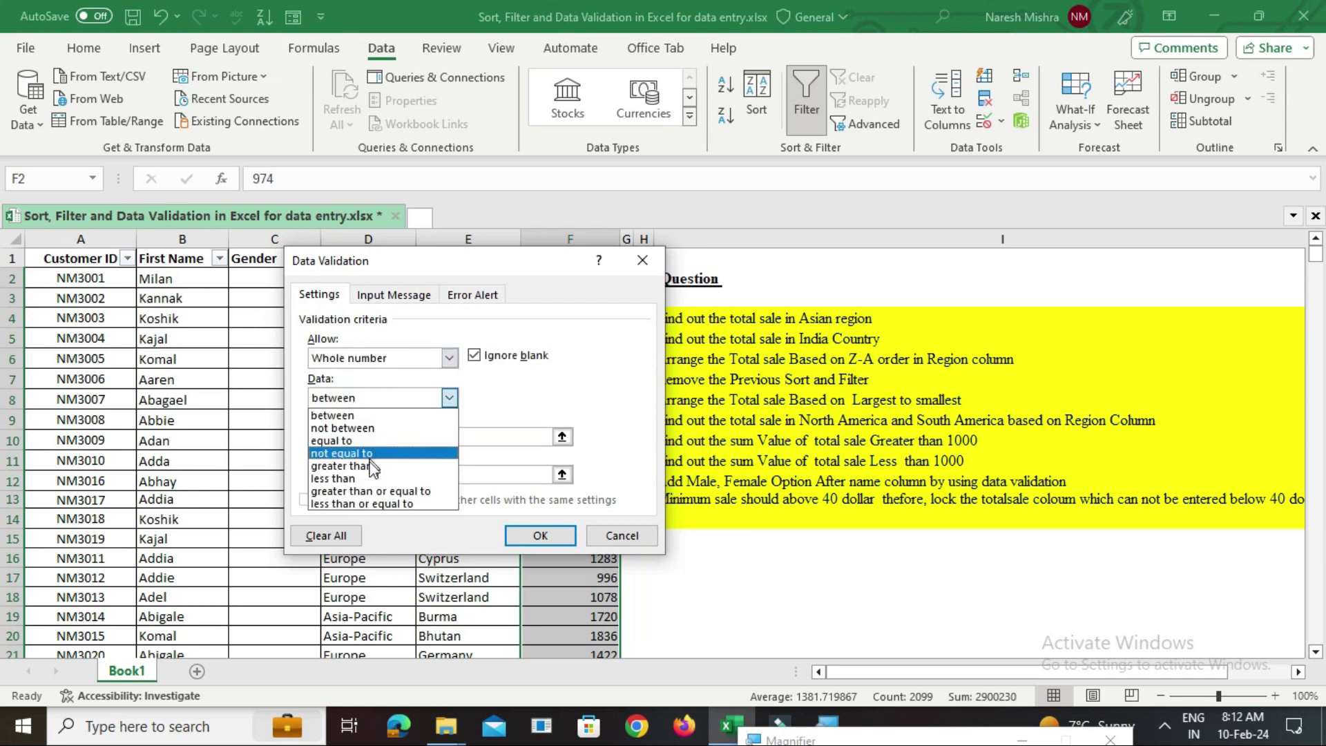
click(374, 467)
click(379, 438)
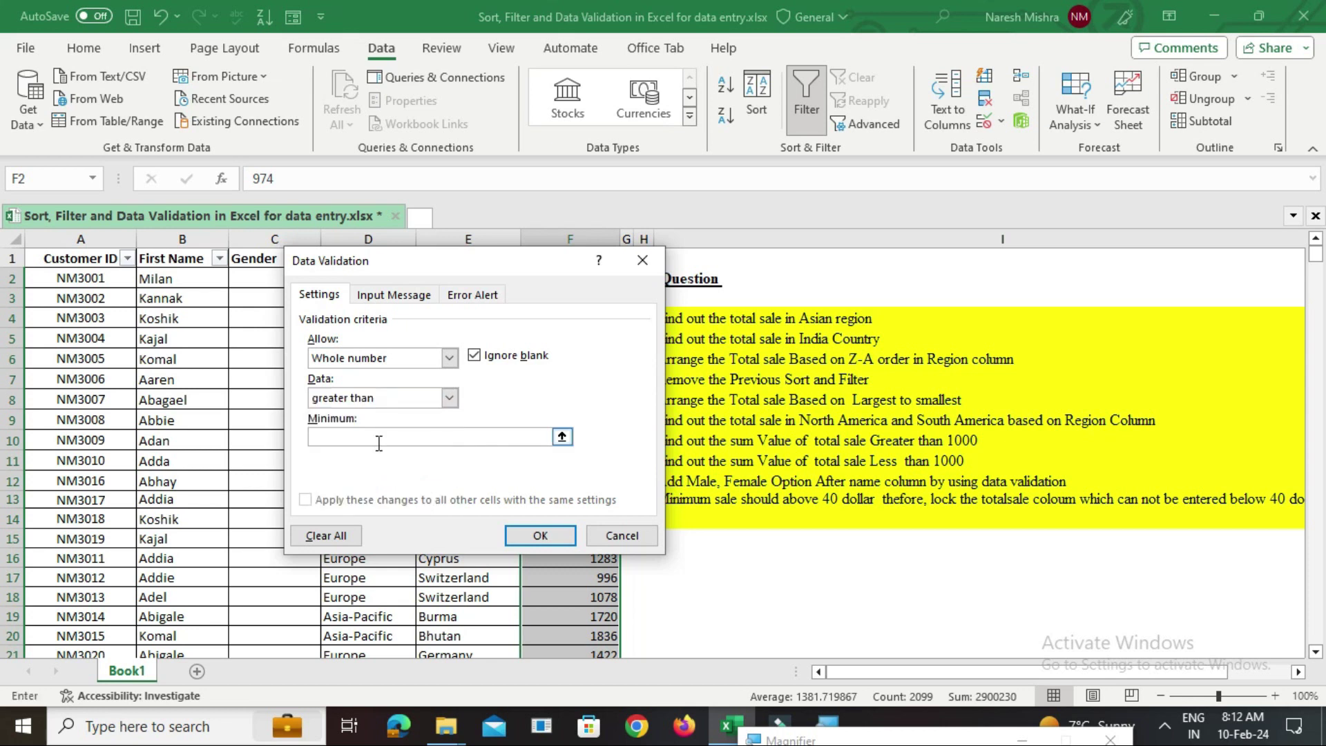
text(40)
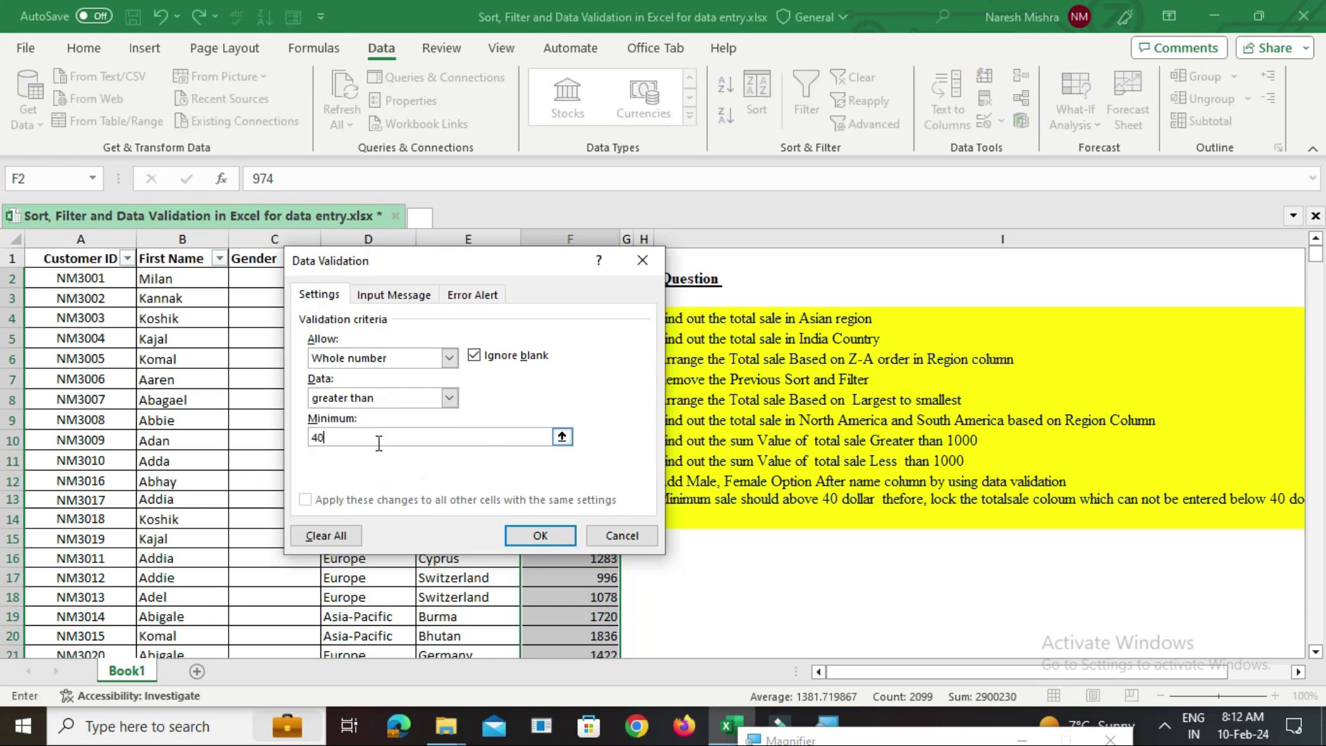
click(529, 533)
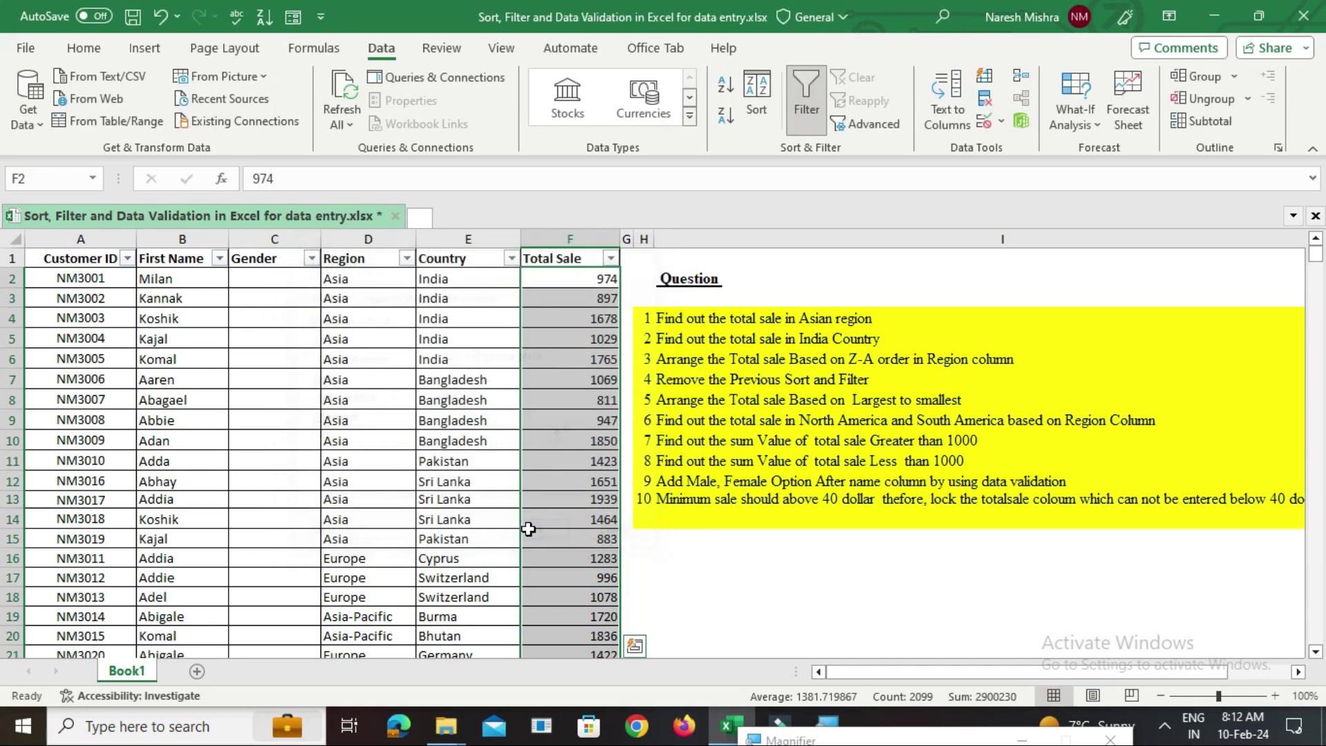
Try to enter 30 in the first Total Sale cell to test the validation rule, and abandon the entry
click(555, 280)
text(30)
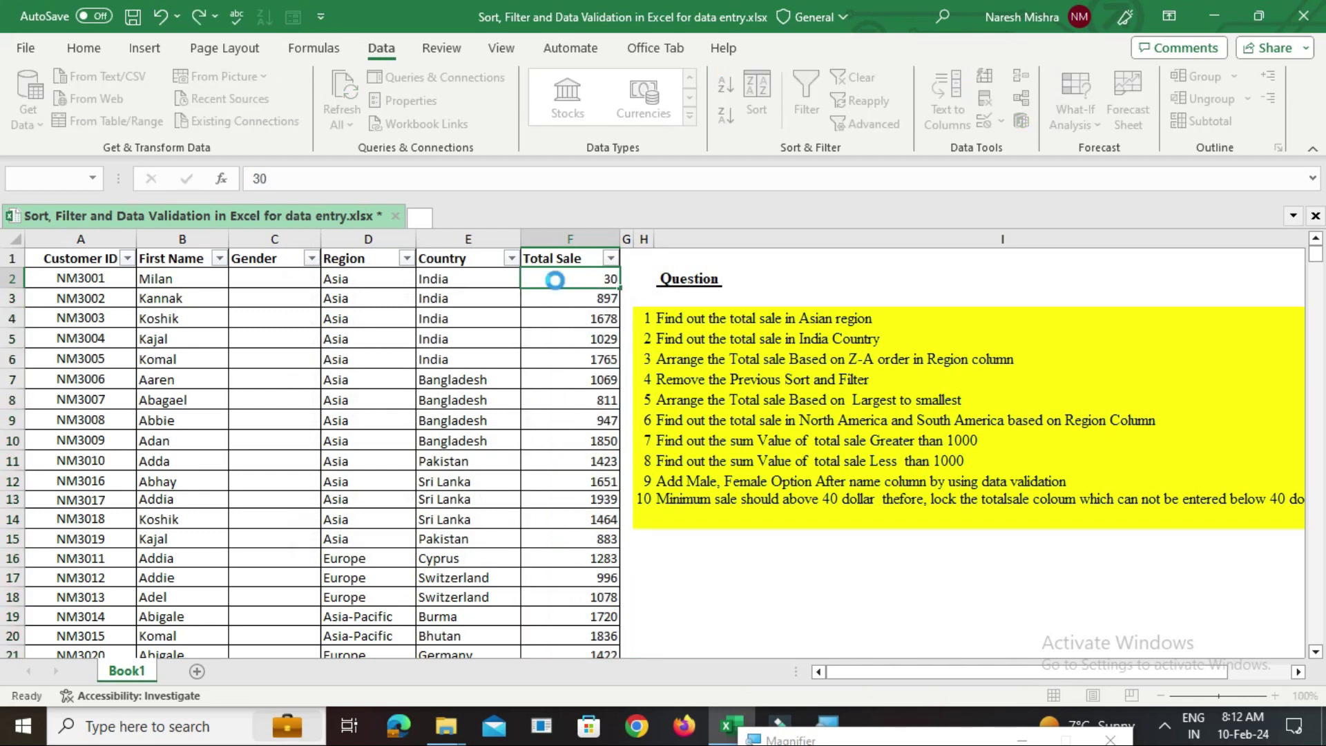
key(Return)
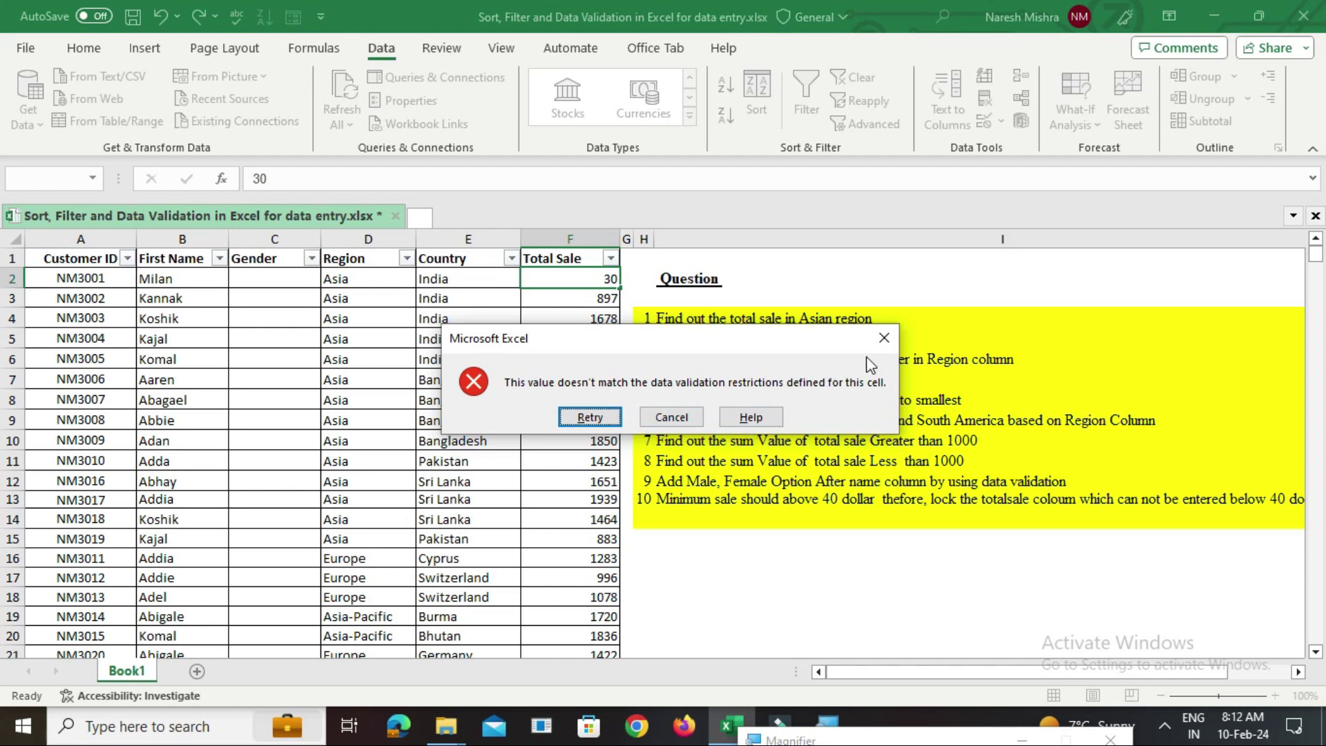
click(886, 339)
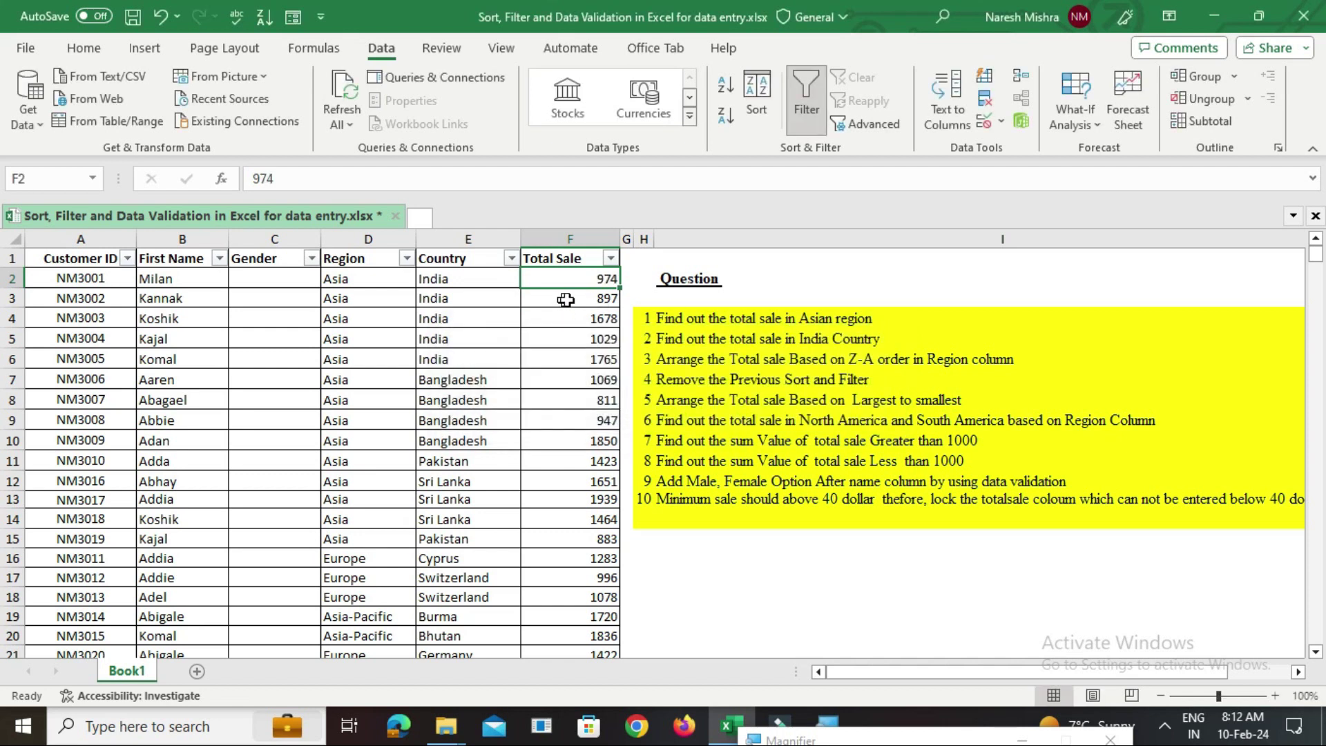